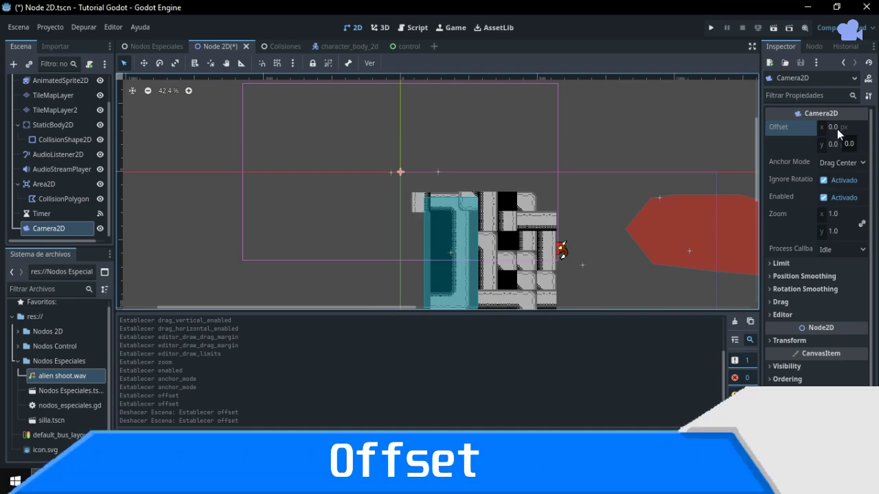
# Shift the Camera2D horizontally by changing its Offset x to about 15.05 px
pyautogui.click(837, 129)
pyautogui.write('144')
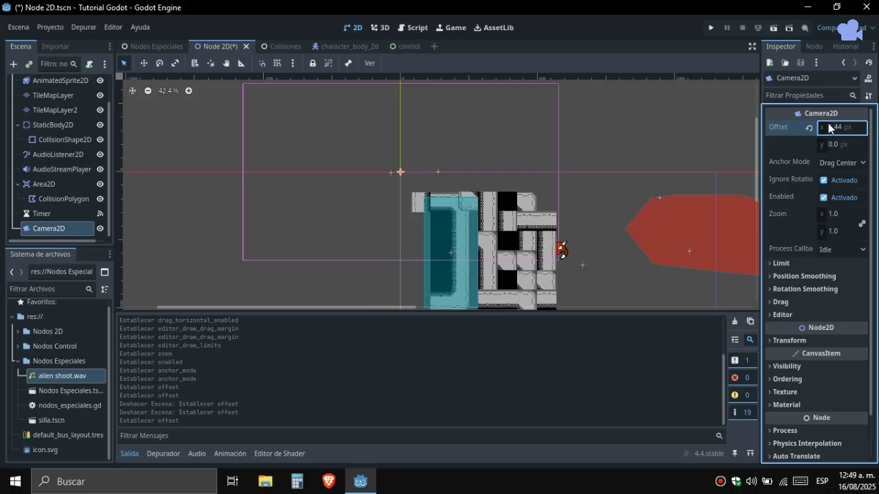
pyautogui.moveTo(829, 128); pyautogui.dragTo(851, 129)
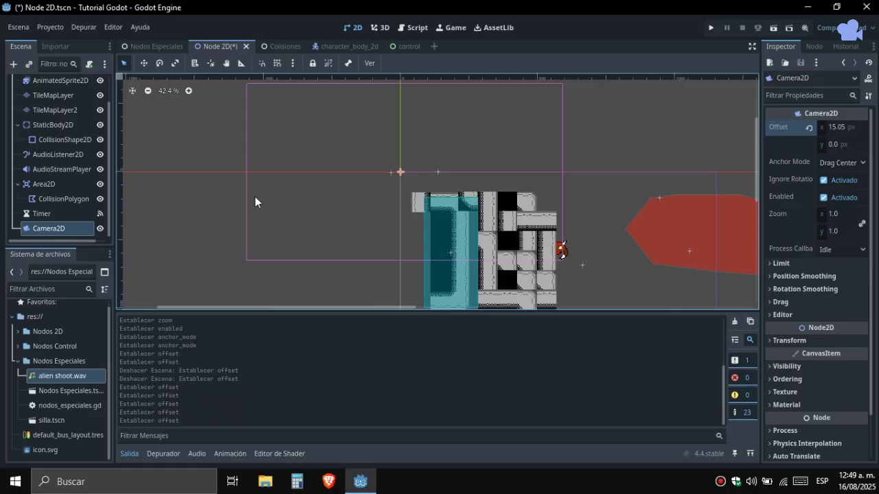
# Undo all the recent horizontal offset changes on the camera
pyautogui.hotkey('ctrl', 'z')
pyautogui.hotkey('ctrl', 'z')
pyautogui.hotkey('ctrl', 'z')
pyautogui.hotkey('ctrl', 'z')
pyautogui.hotkey('ctrl', 'z')
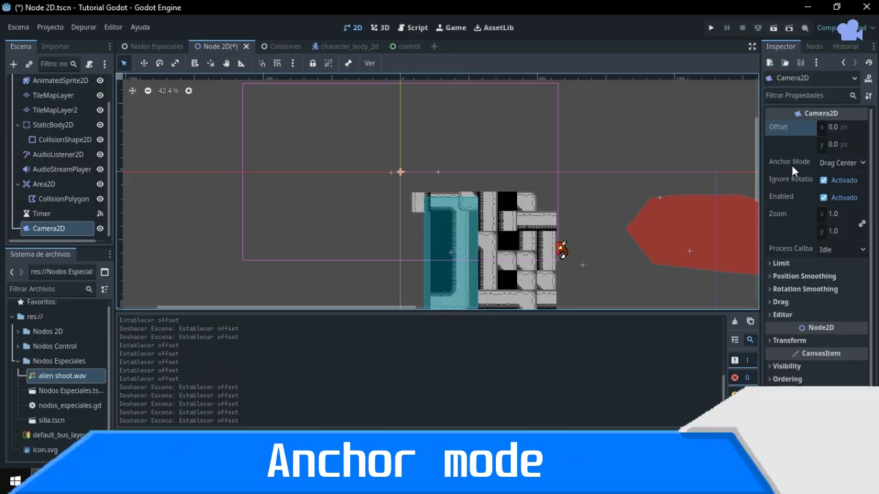
# Inspect the camera's anchor point at the origin and set its Anchor Mode to Fixed Top Left
pyautogui.moveTo(810, 171)
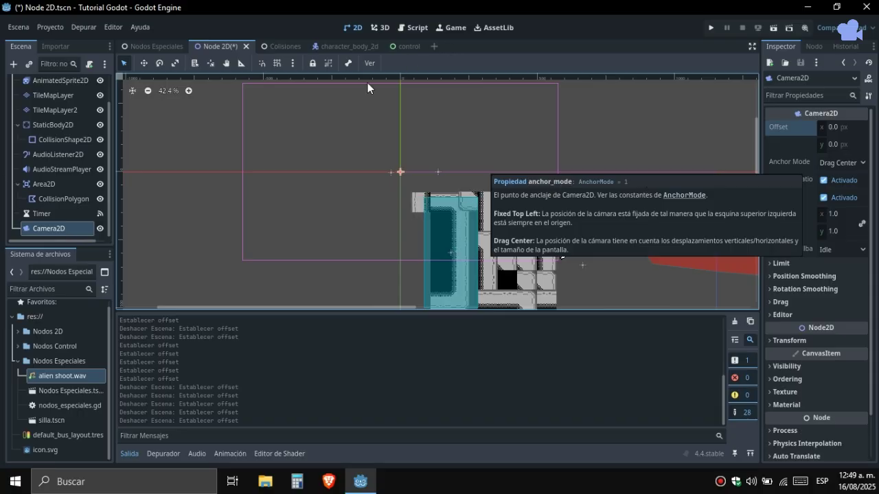
pyautogui.keyDown('alt'); pyautogui.rightClick(400, 172); pyautogui.keyUp('alt')
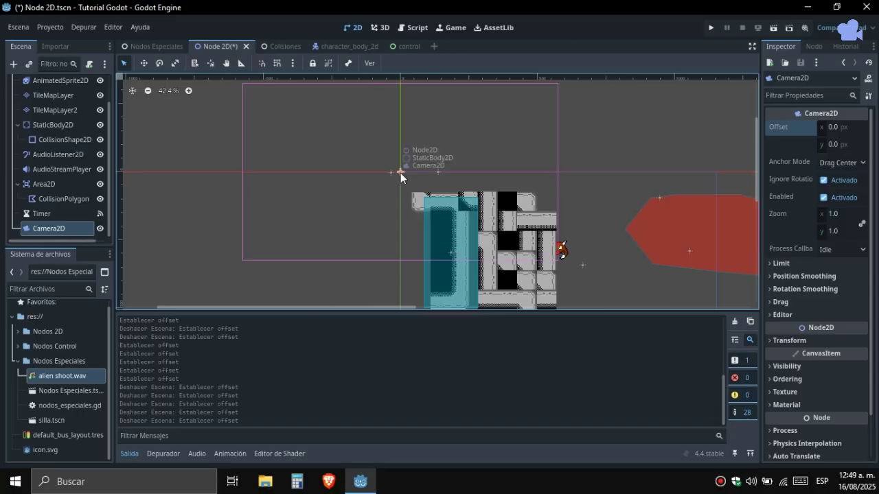
pyautogui.click(846, 167)
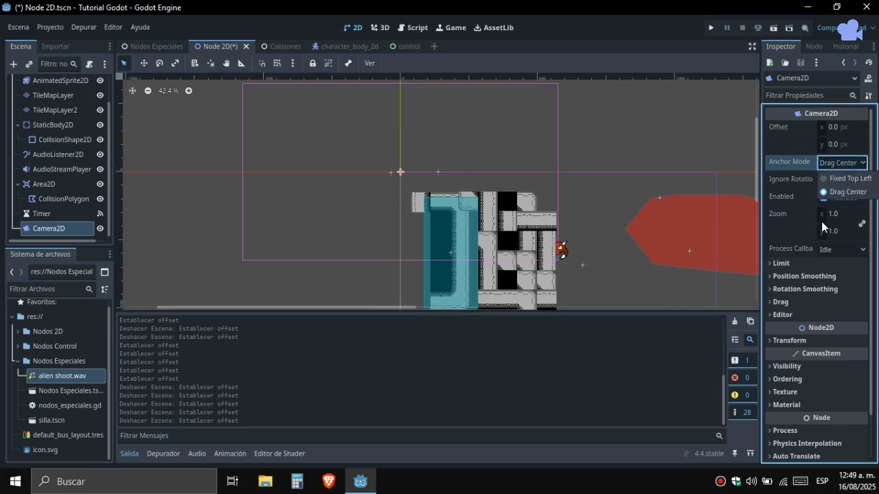
pyautogui.click(848, 179)
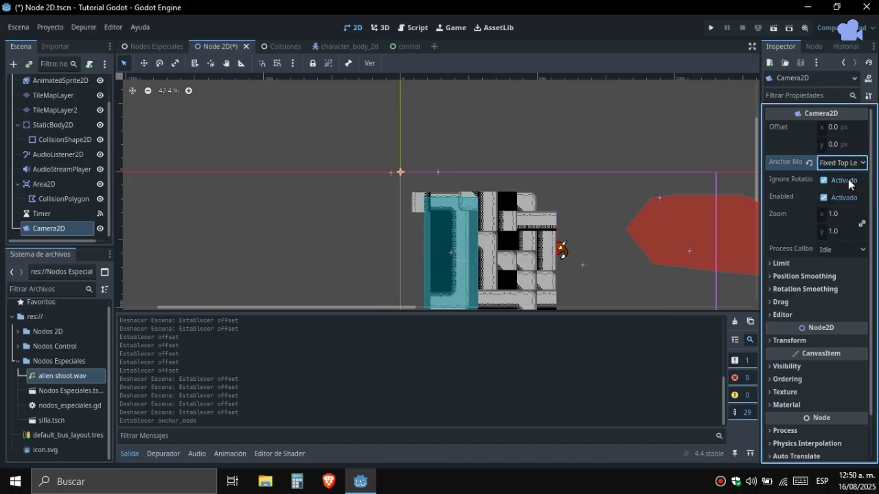
# Examine the camera frame around the tiles and set Anchor Mode back to Drag Center
pyautogui.scroll(-2, 620, 190)
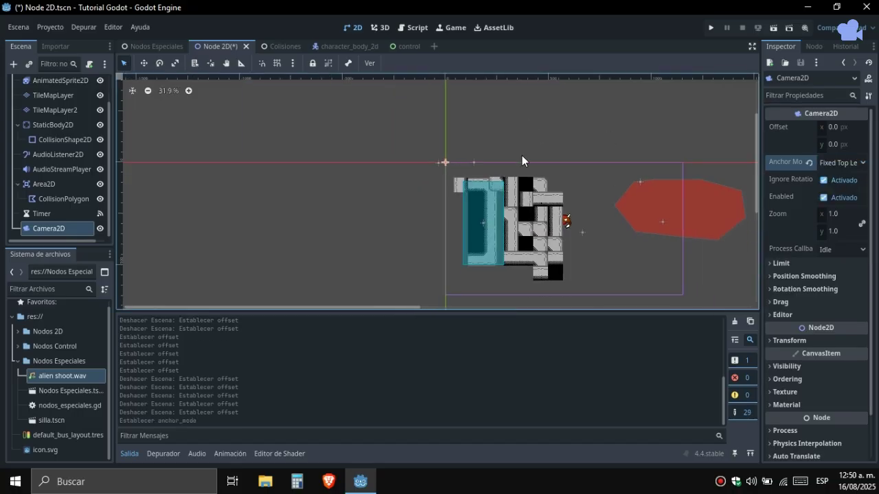
pyautogui.scroll(7, 513, 177)
pyautogui.scroll(-6, 595, 199)
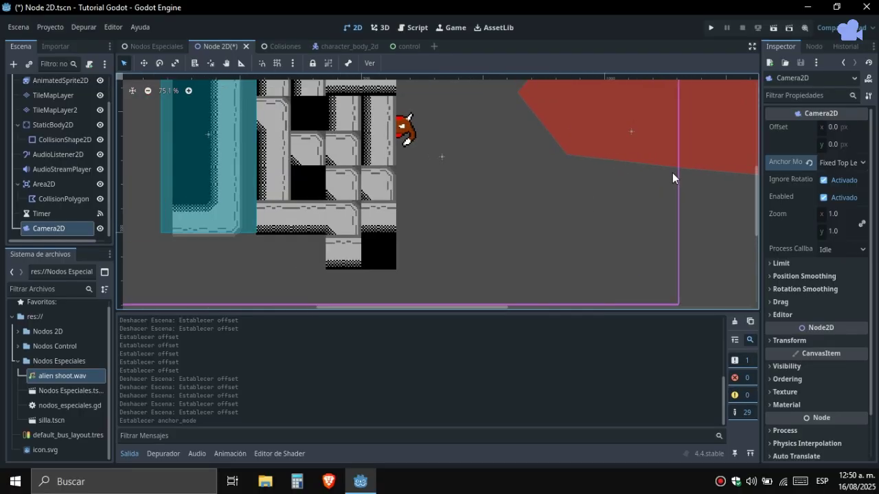
pyautogui.click(832, 164)
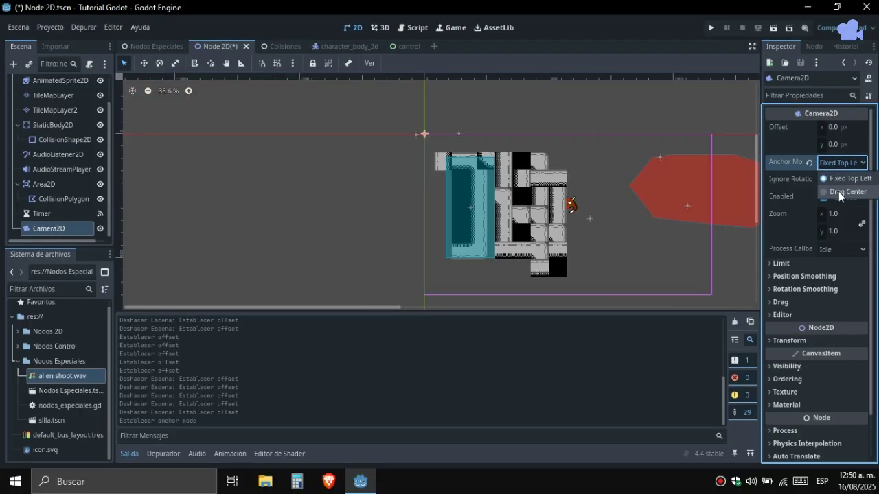
pyautogui.click(837, 192)
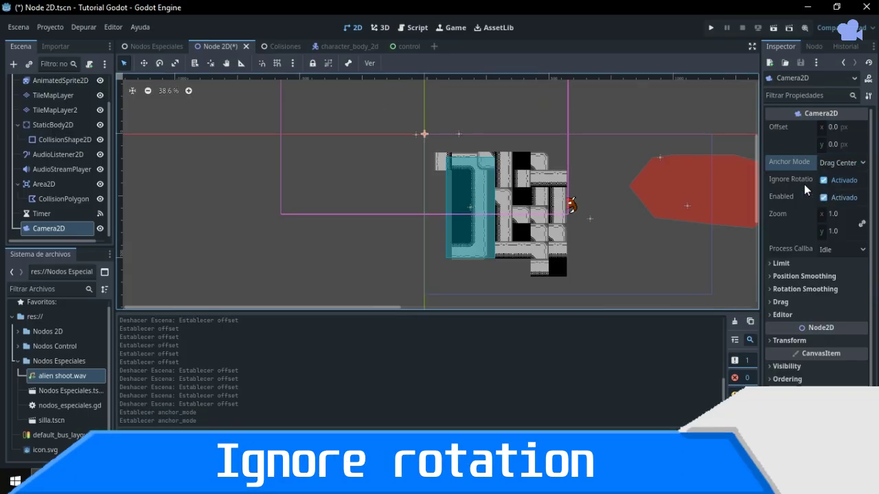
# Rotate the Camera2D node about 44 degrees in the viewport and disable its Ignore Rotation property
pyautogui.moveTo(799, 180)
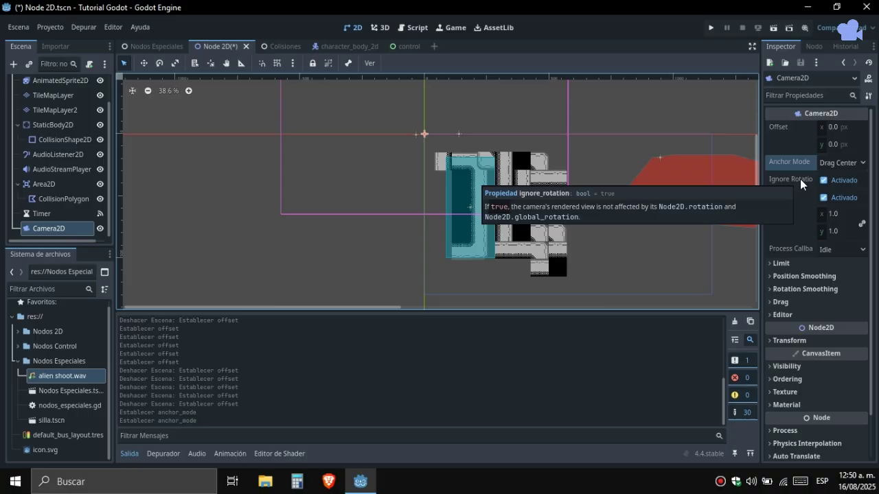
pyautogui.press('r')
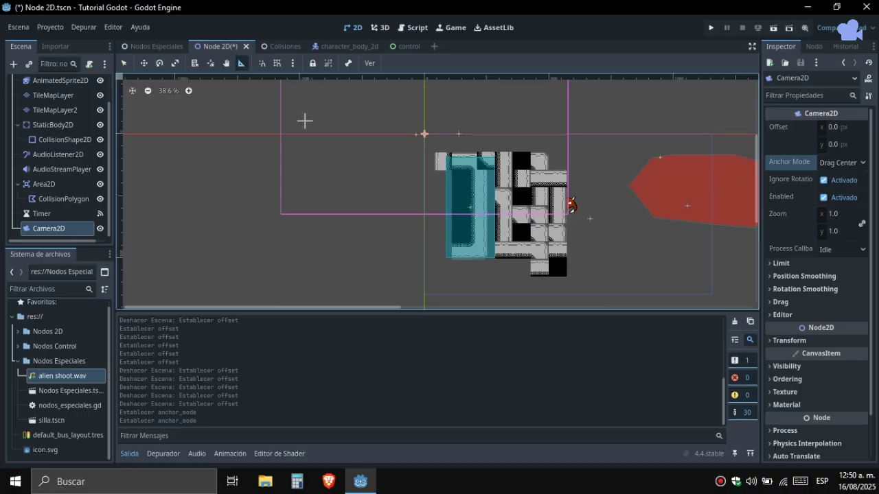
pyautogui.press('e')
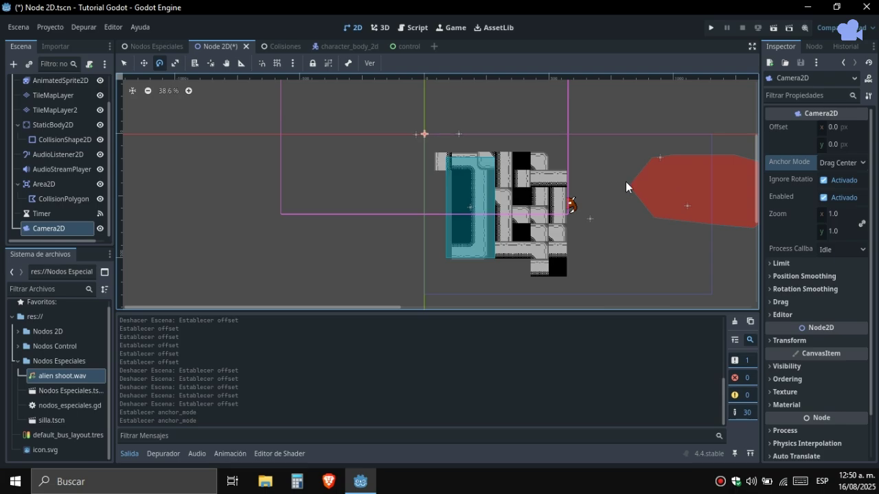
pyautogui.moveTo(626, 181); pyautogui.dragTo(573, 268)
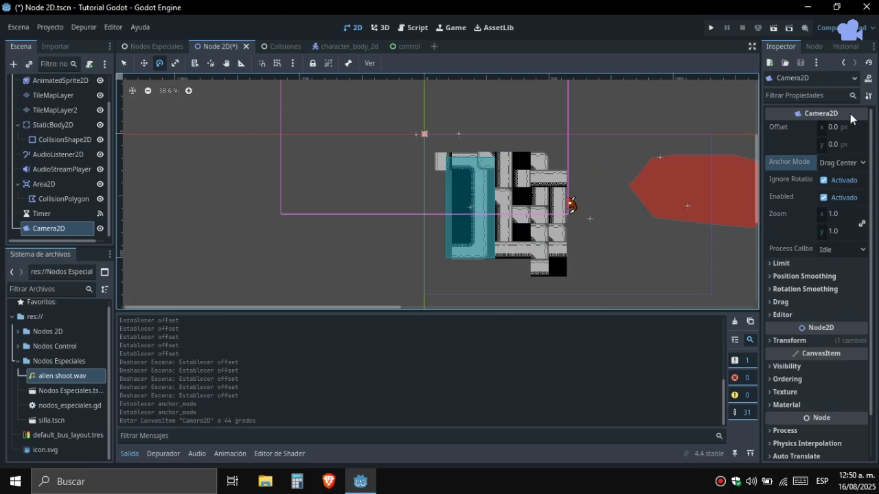
pyautogui.click(823, 181)
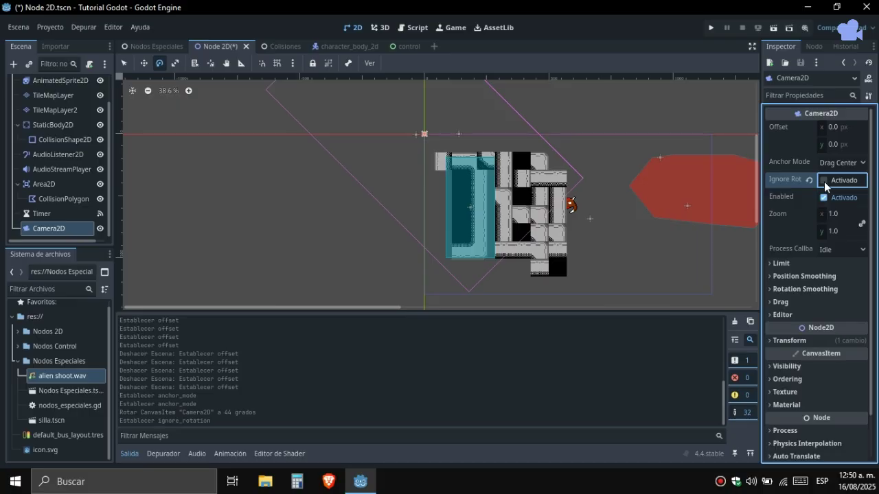
# Re-enable Ignore Rotation and undo the camera's rotation
pyautogui.click(823, 181)
pyautogui.hotkey('ctrl', 'z')
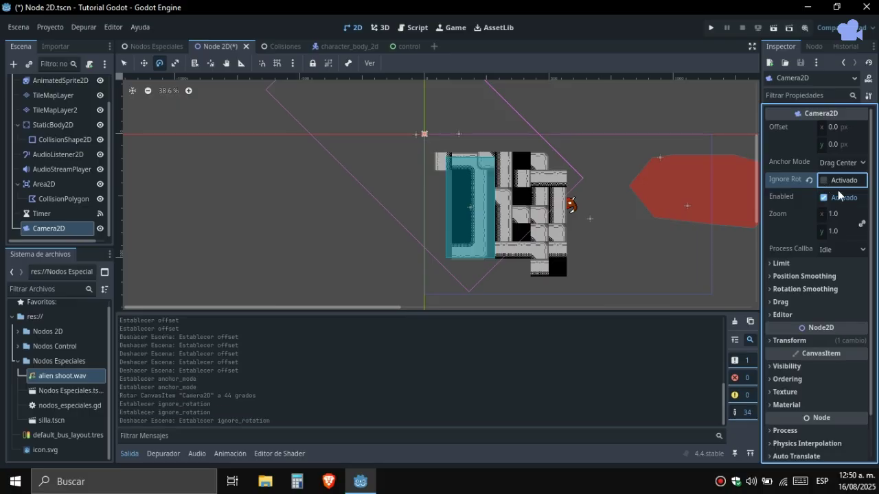
pyautogui.hotkey('ctrl', 'z')
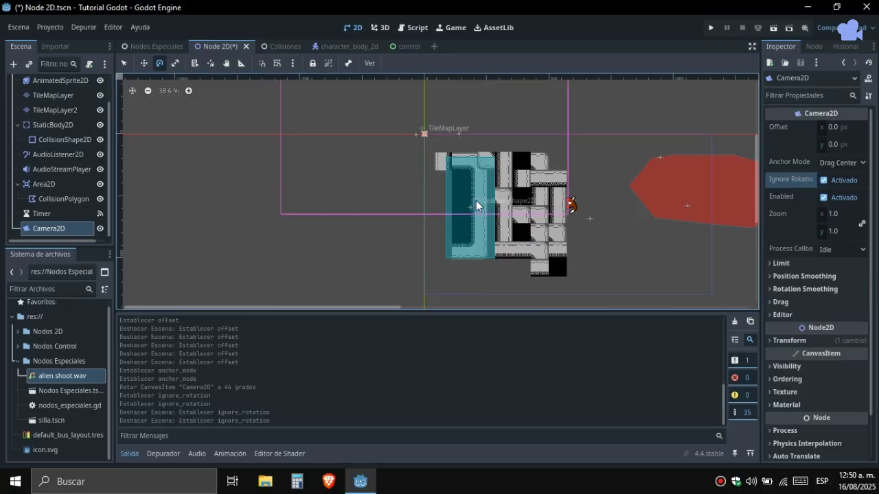
pyautogui.hotkey('ctrl', 'z')
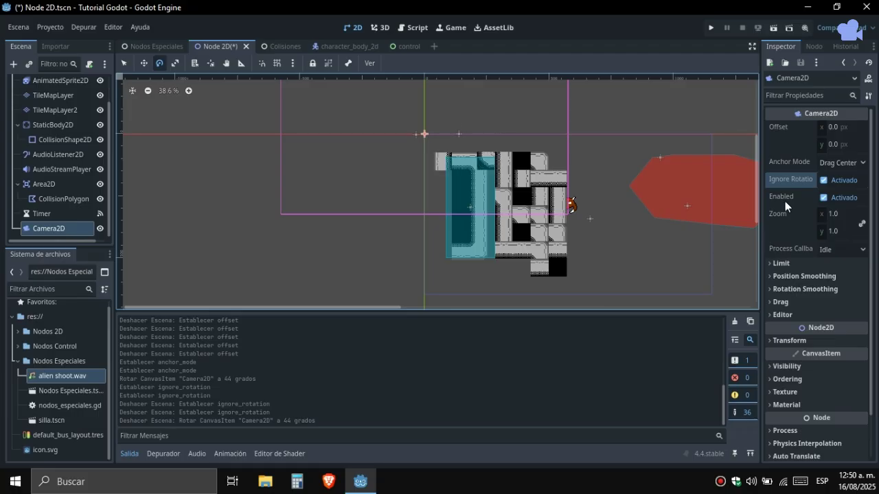
# Read the description of the Enabled property, run the current scene to check the camera's view, and close the game window
pyautogui.moveTo(784, 201)
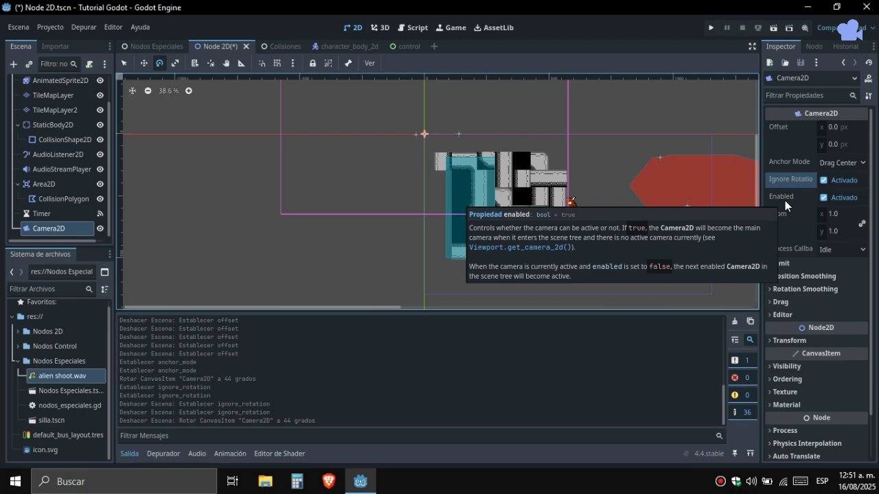
pyautogui.scroll(2, 23, 109)
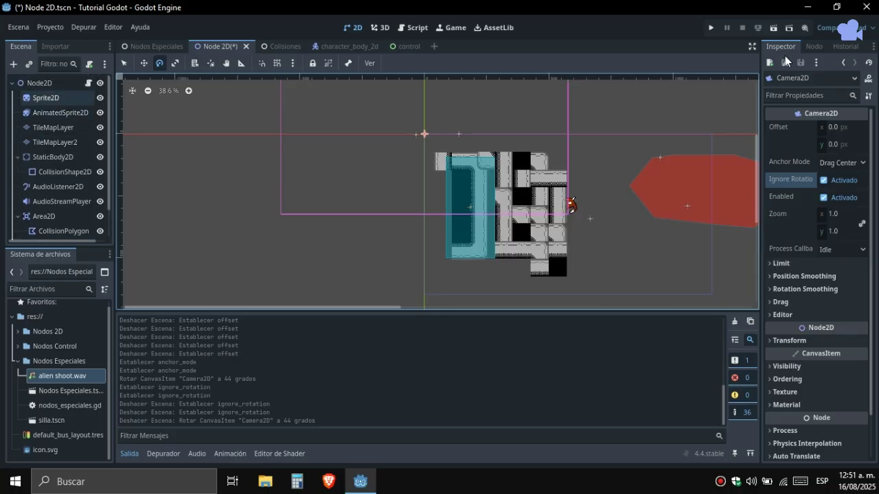
pyautogui.click(768, 32)
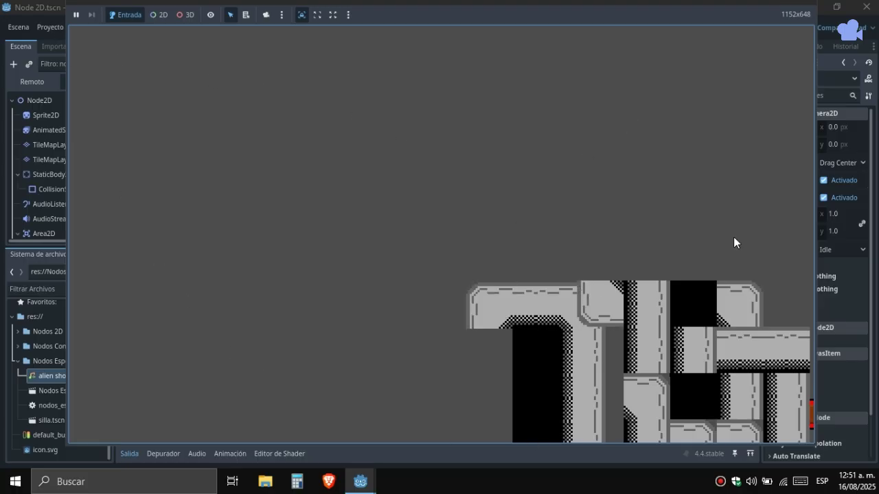
pyautogui.click(802, 3)
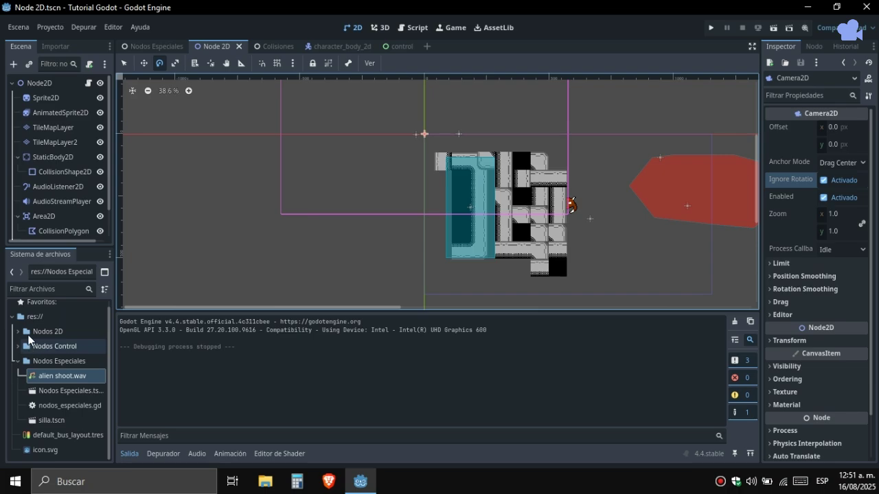
# Copy the Camera2D node and paste it as another child of the root Node2D
pyautogui.scroll(-2, 62, 223)
pyautogui.click(62, 212)
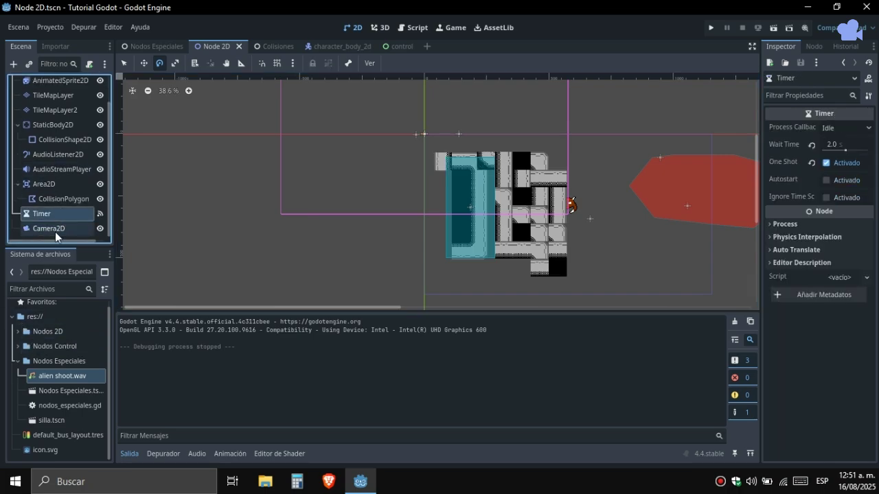
pyautogui.click(55, 230)
pyautogui.scroll(2, 50, 86)
pyautogui.click(50, 86)
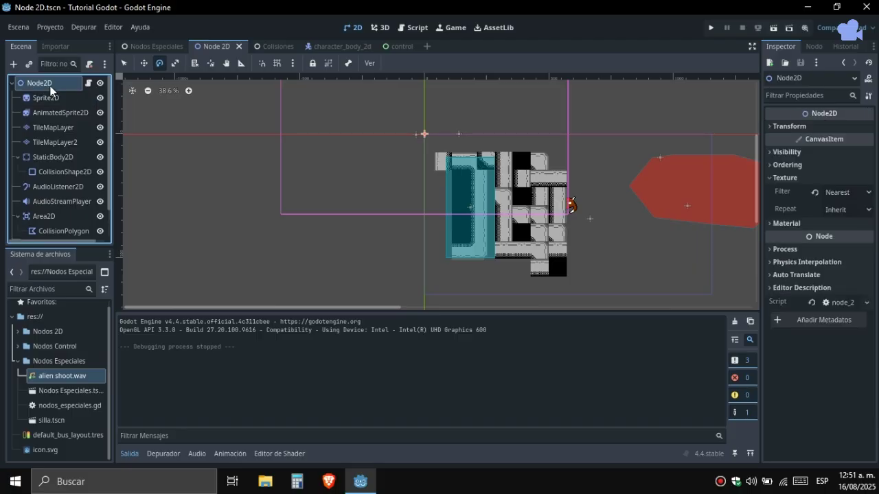
pyautogui.hotkey('ctrl', 'v')
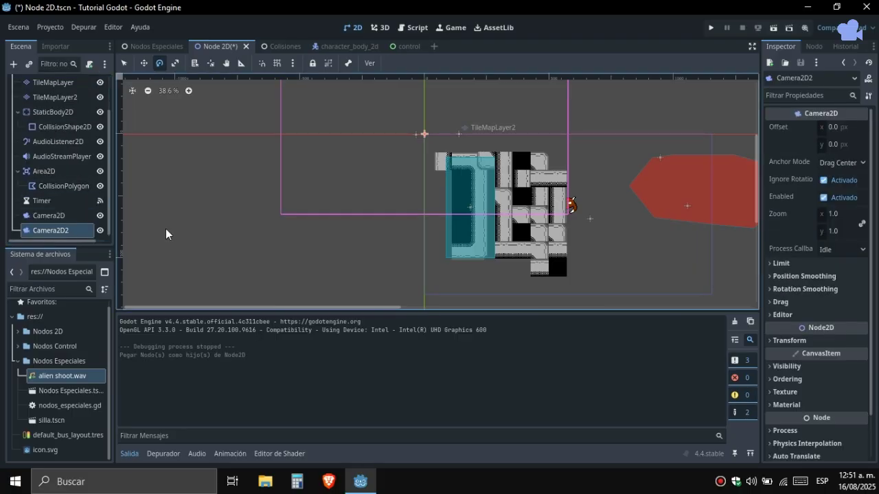
# Move the pasted camera onto the red area at about (960, 182), and test-run the current scene
pyautogui.press('w')
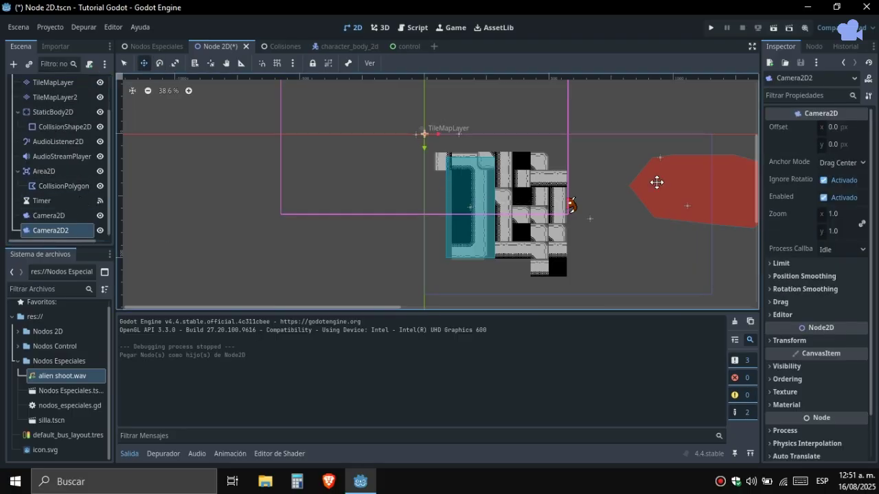
pyautogui.moveTo(657, 180); pyautogui.dragTo(691, 203)
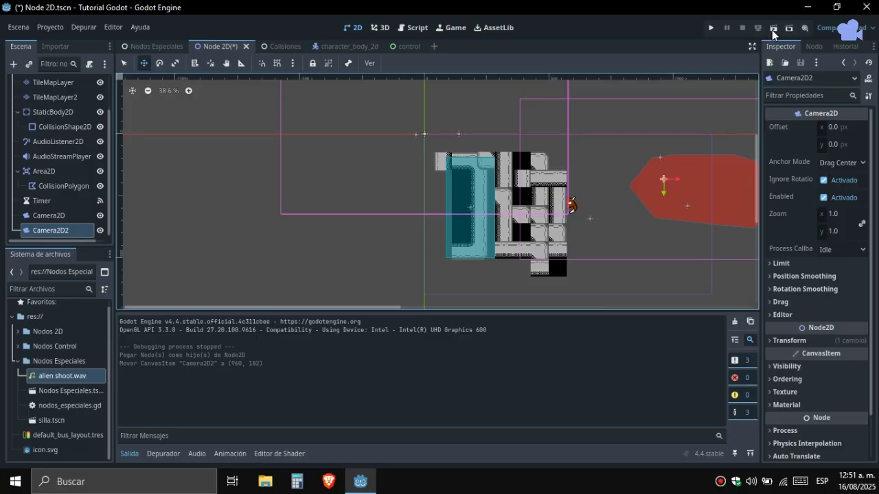
pyautogui.hotkey('ctrl', 's')
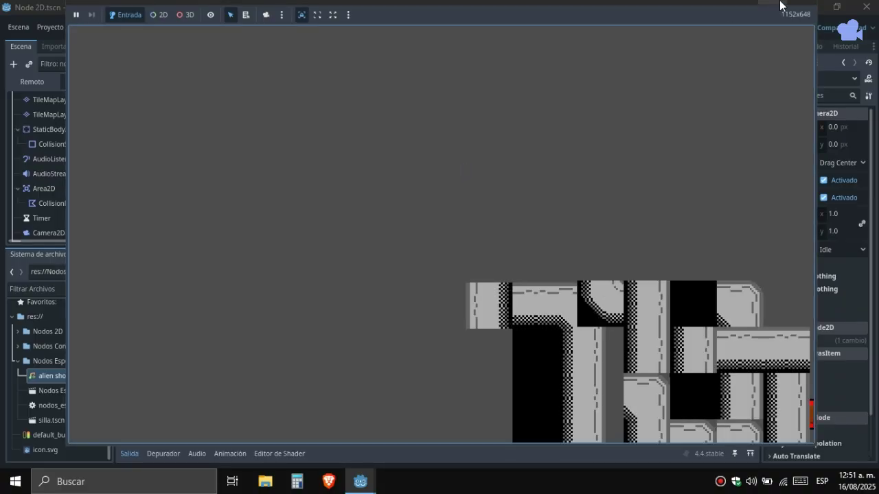
pyautogui.click(792, 7)
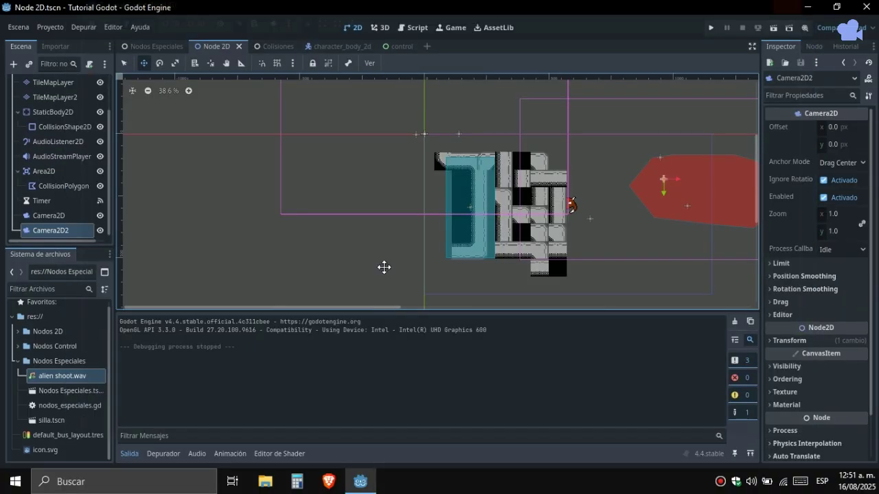
# Disable the original Camera2D through its Enabled property and test-run the scene with the second camera
pyautogui.click(68, 214)
pyautogui.click(823, 197)
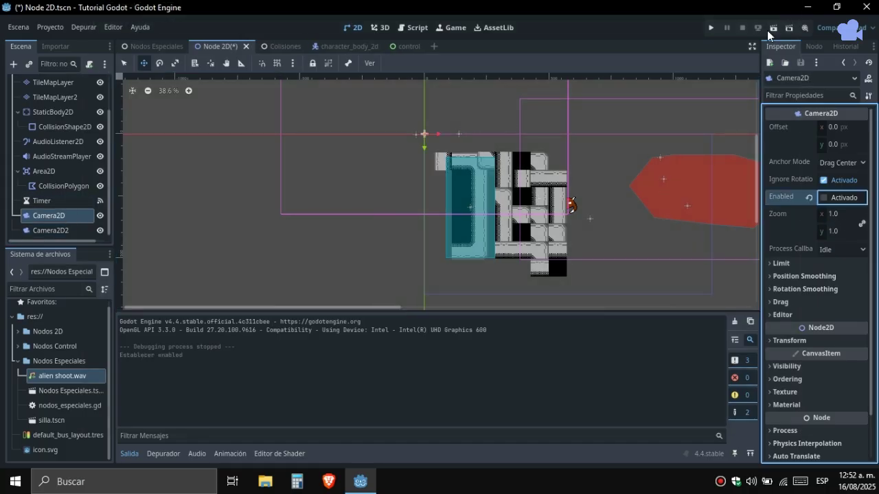
pyautogui.click(773, 31)
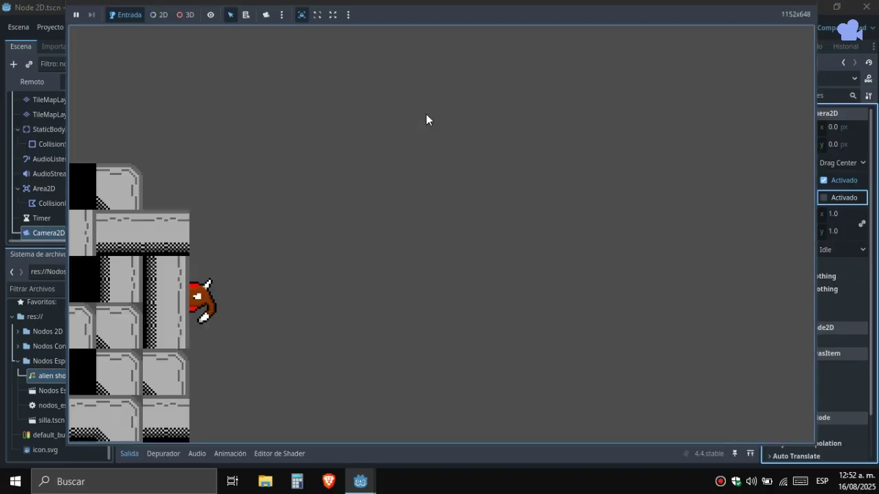
pyautogui.click(792, 2)
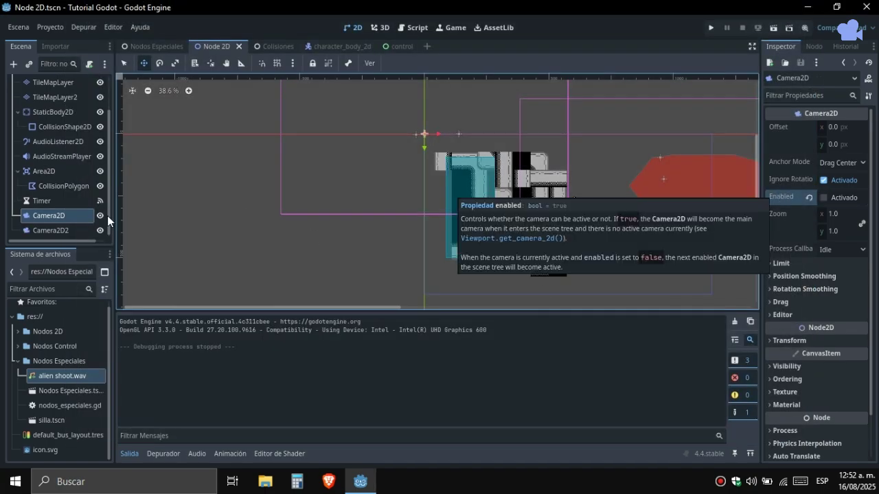
# Re-enable the original Camera2D through its Enabled property
pyautogui.click(69, 231)
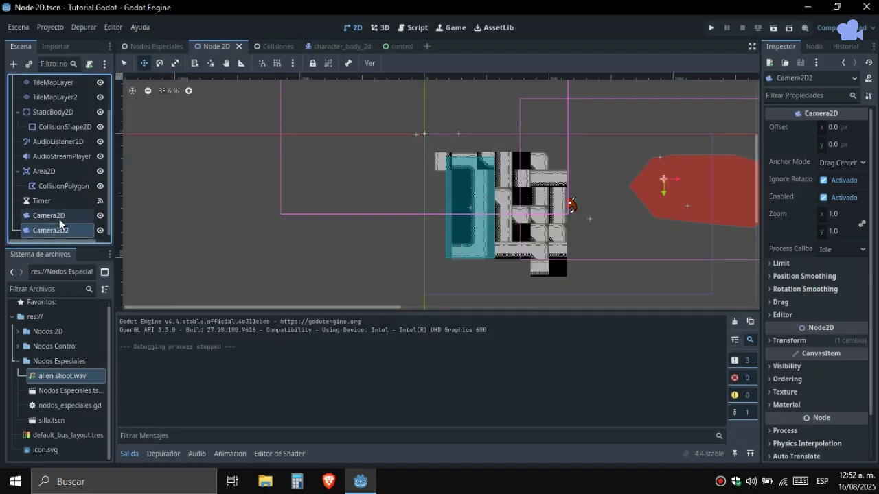
pyautogui.click(56, 216)
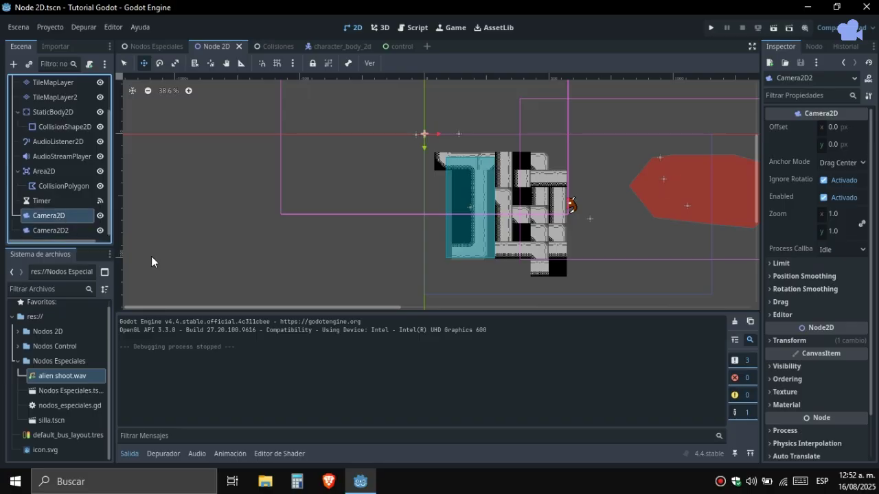
pyautogui.click(822, 198)
pyautogui.click(823, 198)
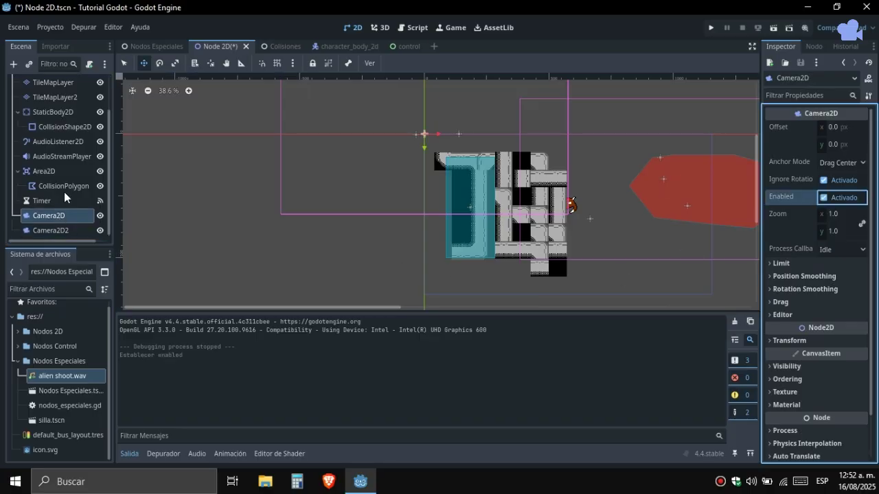
# Move Camera2D2 above Camera2D in the scene tree and test-run the current scene
pyautogui.click(43, 232)
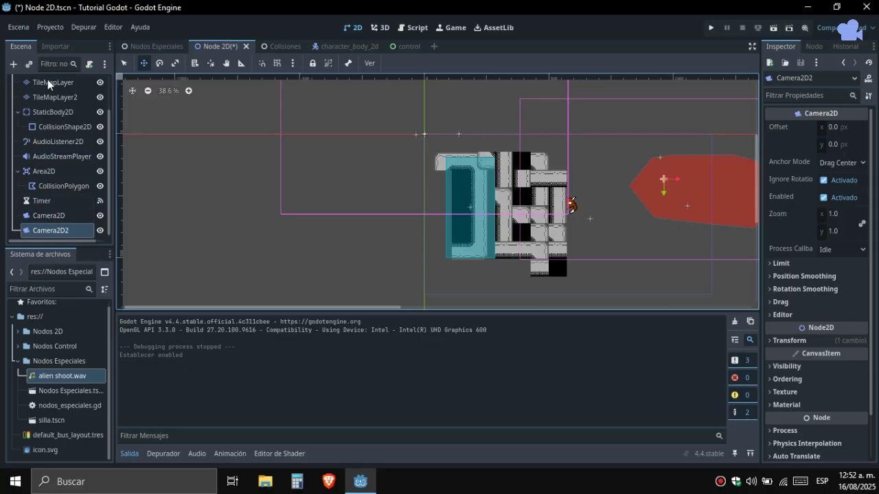
pyautogui.scroll(2, 46, 144)
pyautogui.scroll(-3, 65, 187)
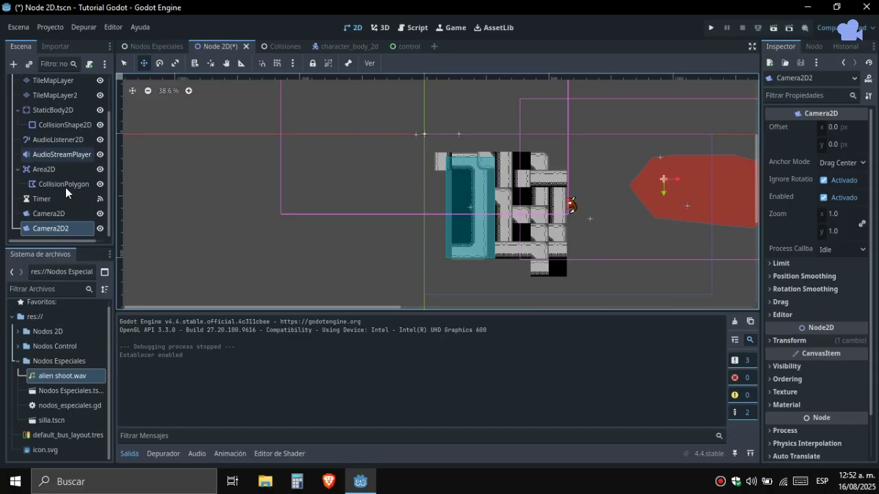
pyautogui.click(65, 228)
pyautogui.moveTo(64, 228); pyautogui.dragTo(63, 209)
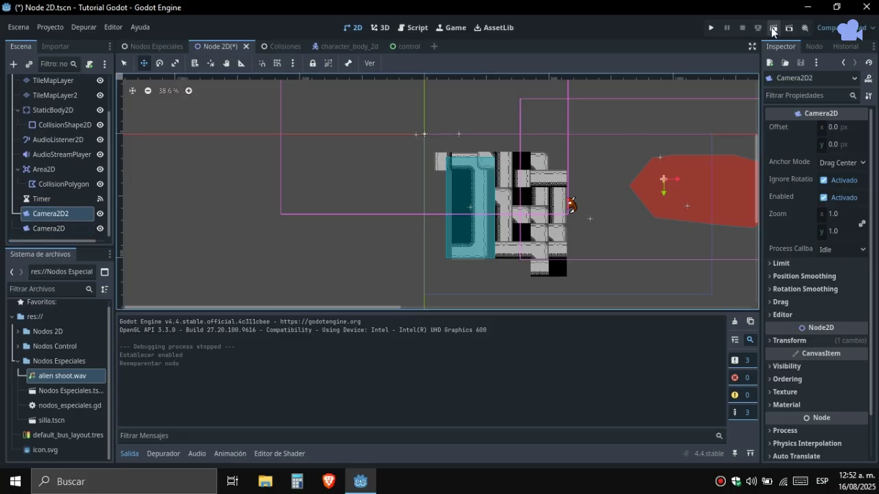
pyautogui.click(772, 31)
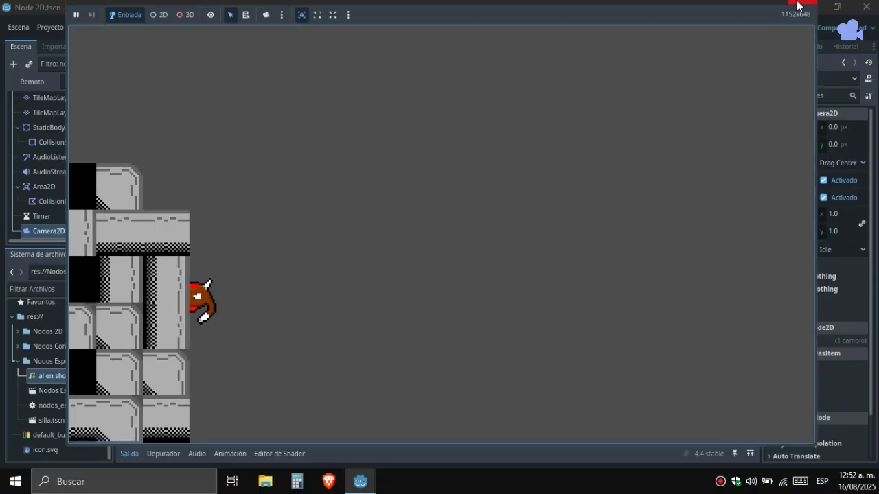
pyautogui.click(796, 5)
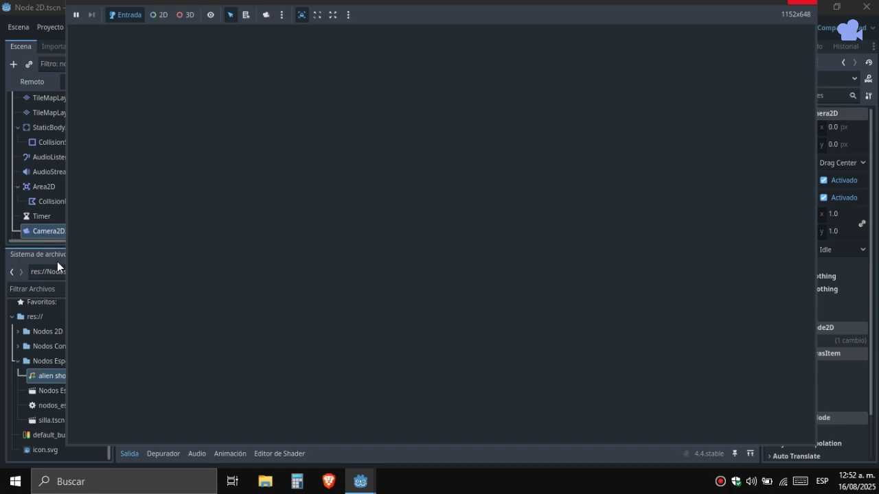
# Move Camera2D back above Camera2D2 in the scene tree, as a sibling rather than a child
pyautogui.click(50, 232)
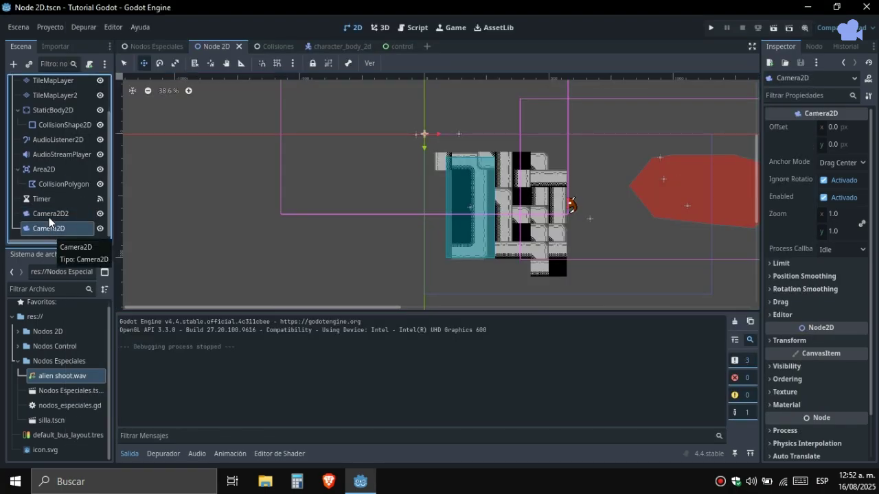
pyautogui.moveTo(52, 232); pyautogui.dragTo(55, 215)
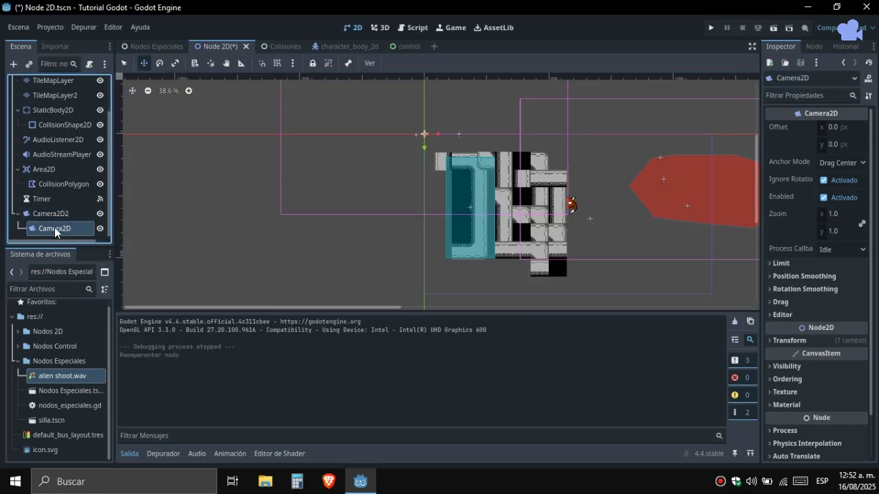
pyautogui.doubleClick(55, 229)
pyautogui.click(56, 228)
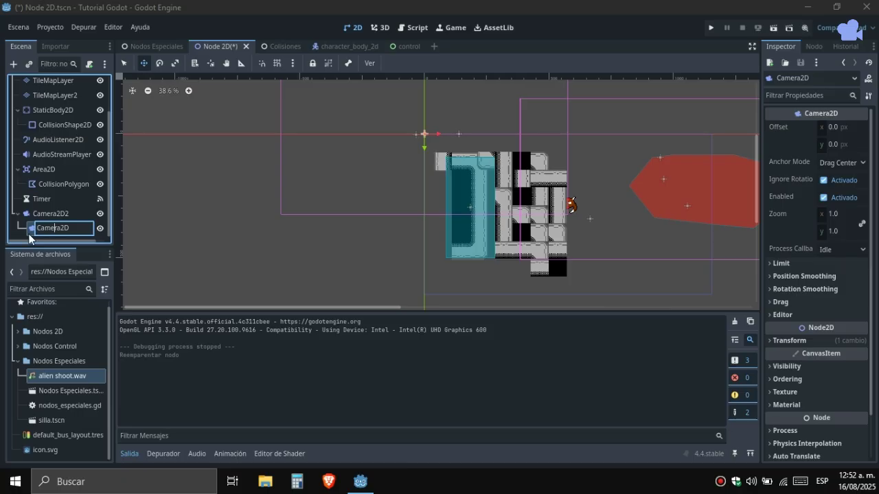
pyautogui.click(29, 232)
pyautogui.moveTo(38, 230); pyautogui.dragTo(43, 207)
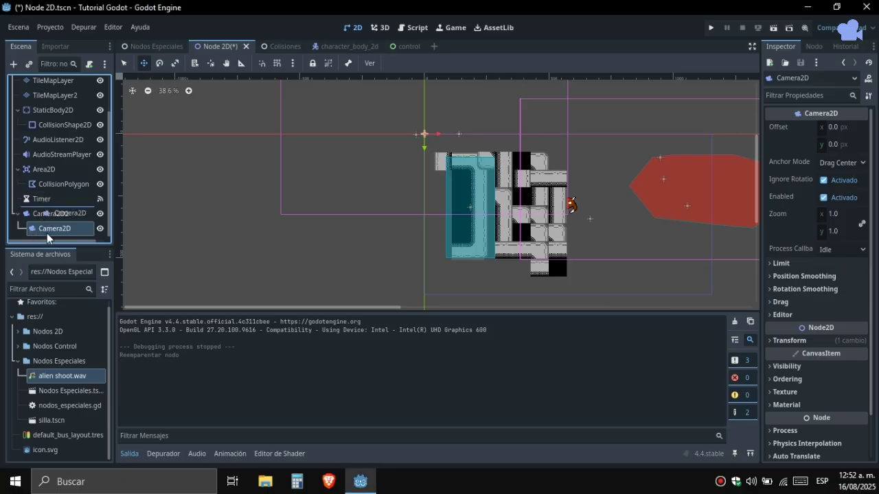
# Delete the Camera2D2 node from the scene
pyautogui.click(47, 233)
pyautogui.press('Delete')
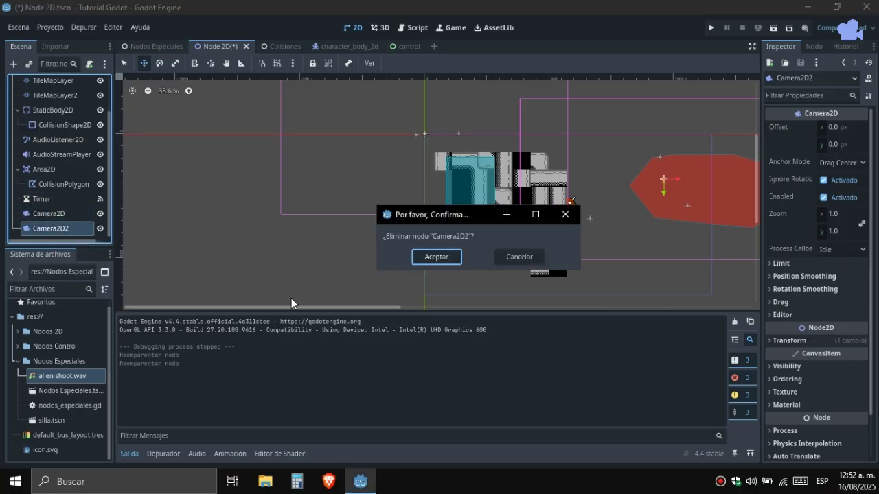
pyautogui.click(439, 256)
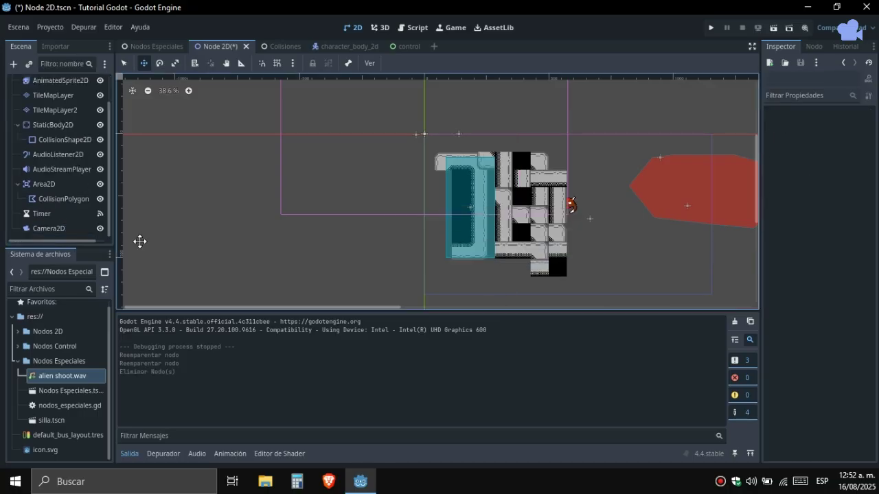
# Review the Process Callback options of Camera2D and expand its Limit group to examine the limit properties
pyautogui.click(62, 230)
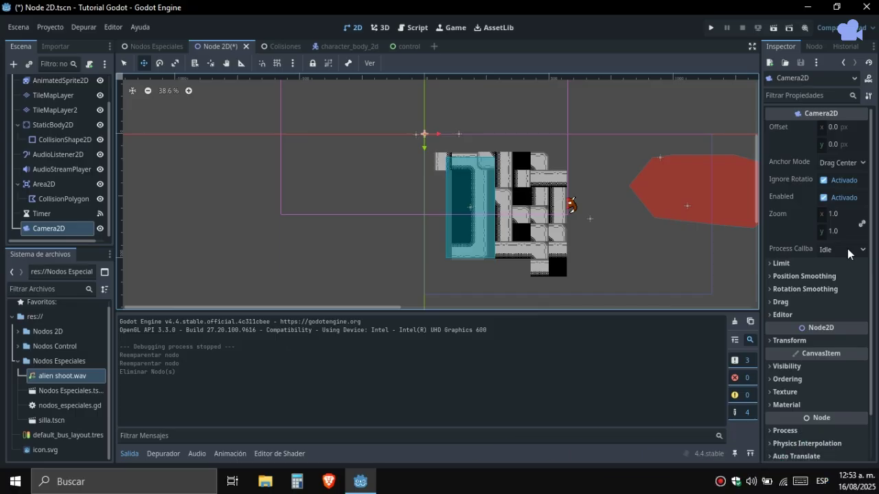
pyautogui.click(847, 248)
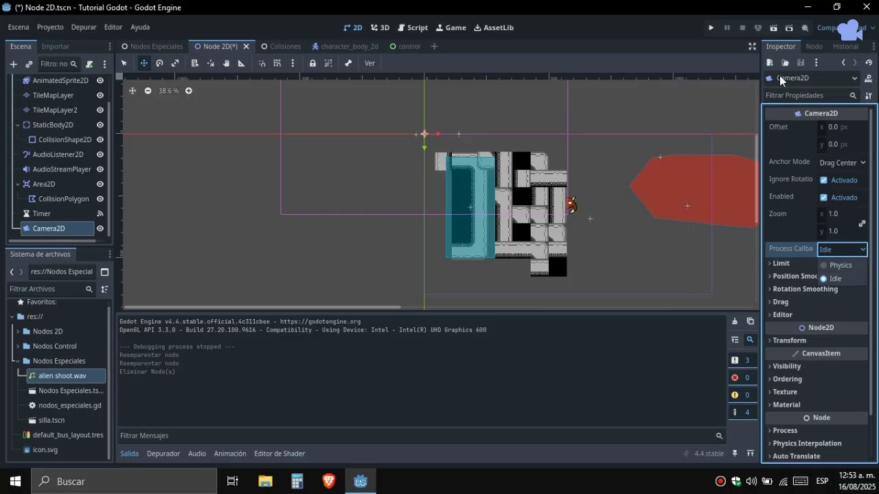
pyautogui.click(617, 32)
pyautogui.moveTo(786, 249)
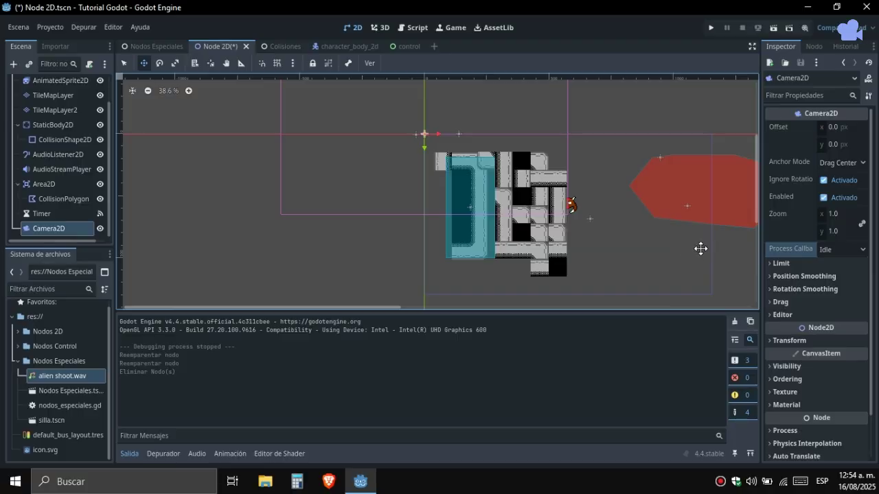
pyautogui.click(802, 265)
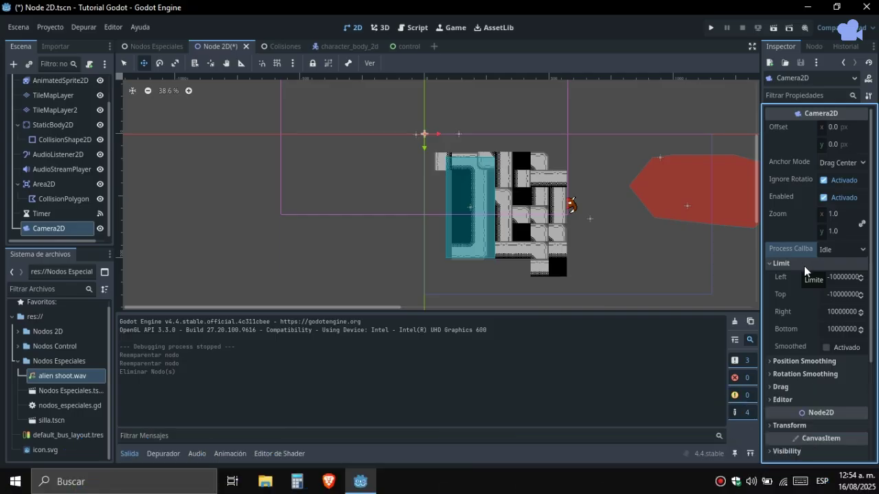
pyautogui.moveTo(796, 281)
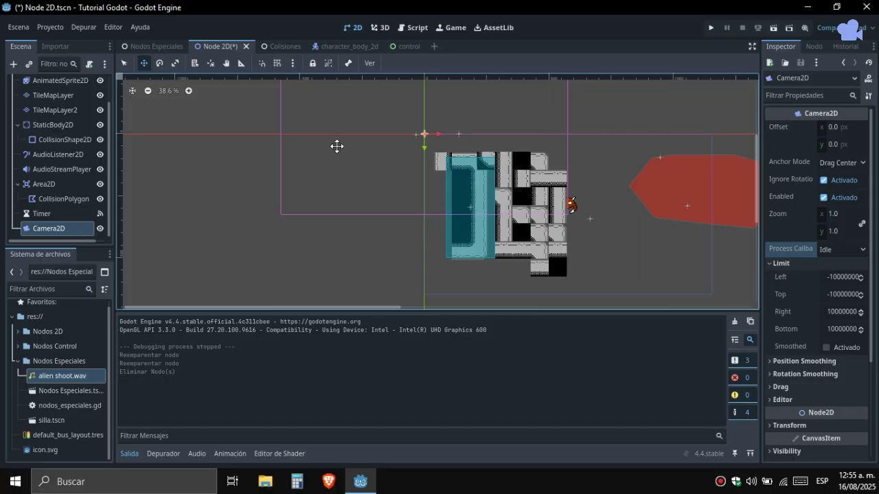
# Check the viewport width and height in the project's display window settings, and close the project settings
pyautogui.click(49, 28)
pyautogui.click(60, 39)
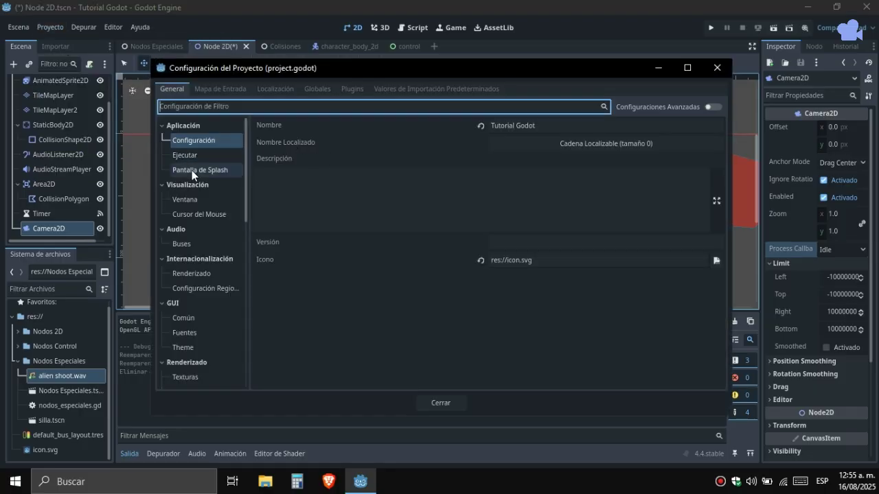
pyautogui.click(192, 169)
pyautogui.click(190, 198)
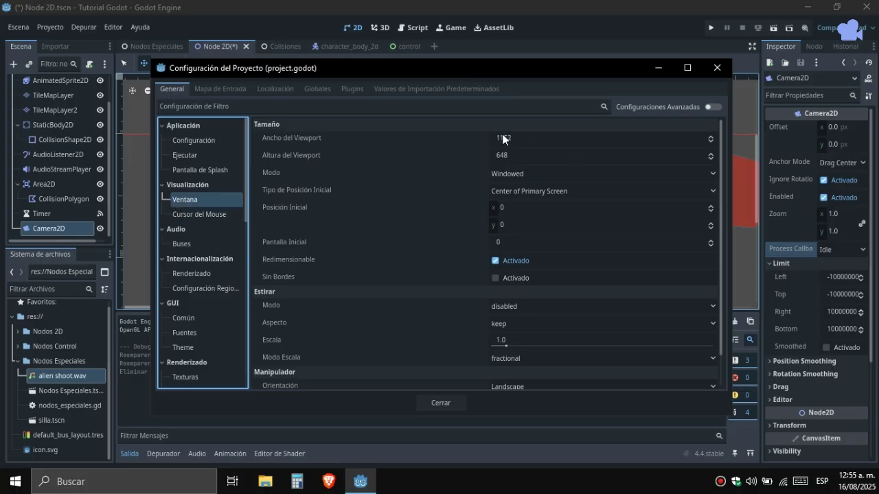
pyautogui.click(717, 67)
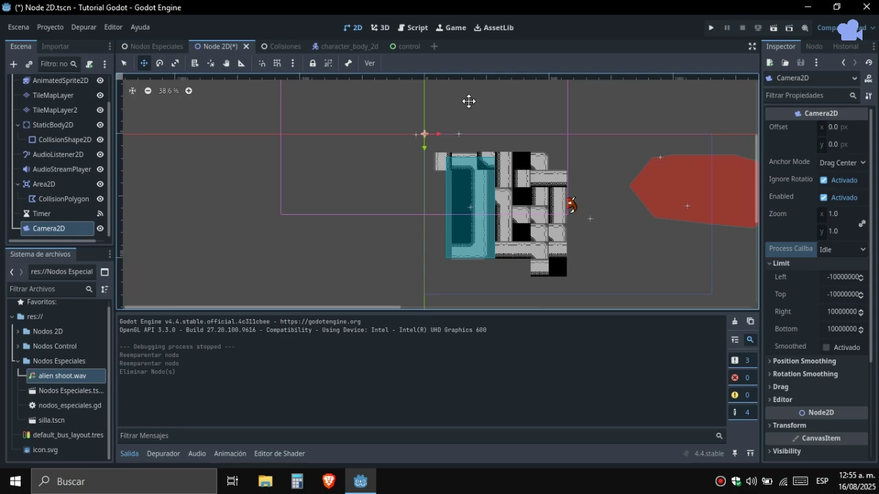
# Collapse the Limit group and examine the camera's Position Smoothing, Rotation Smoothing and Drag groups
pyautogui.click(777, 263)
pyautogui.click(800, 279)
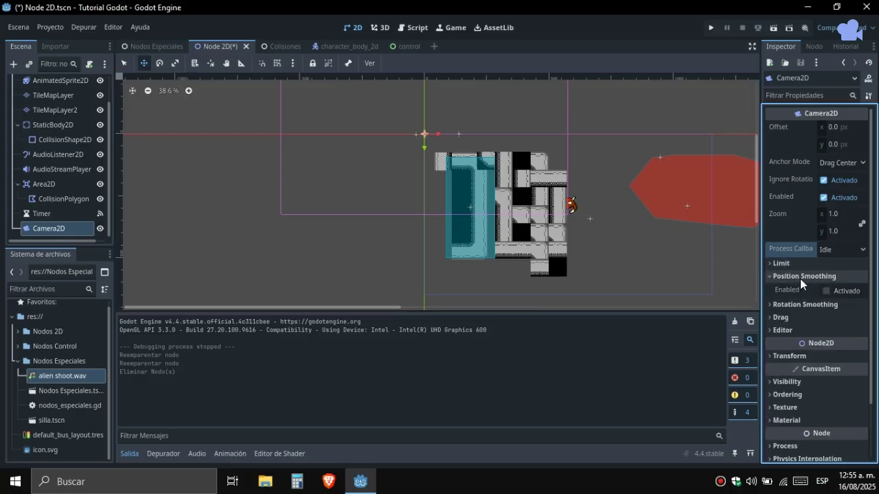
pyautogui.click(800, 279)
pyautogui.click(803, 288)
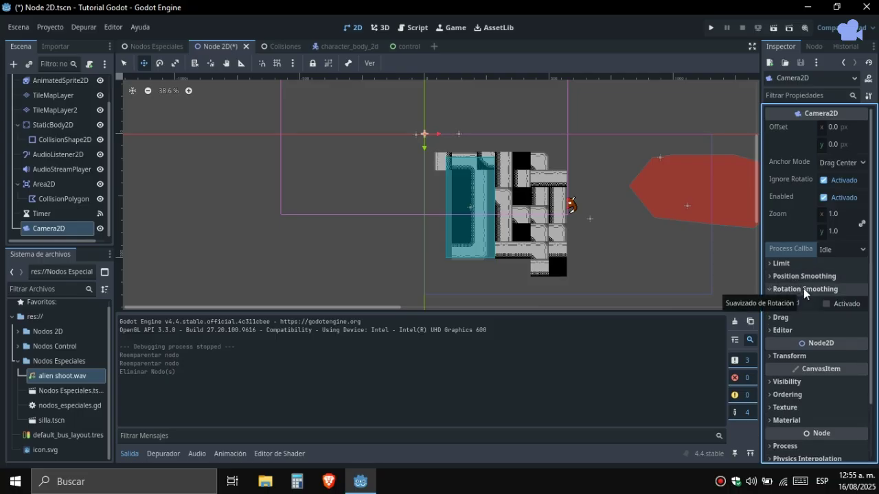
pyautogui.click(803, 288)
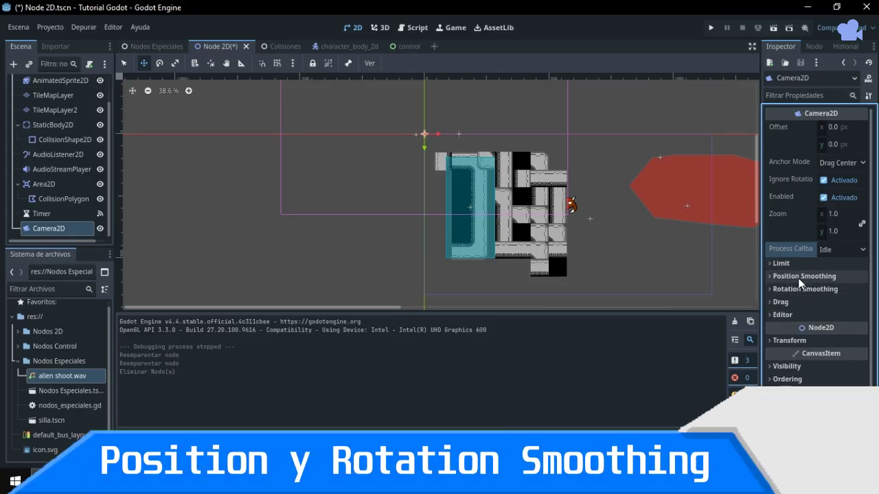
pyautogui.click(798, 278)
pyautogui.click(801, 302)
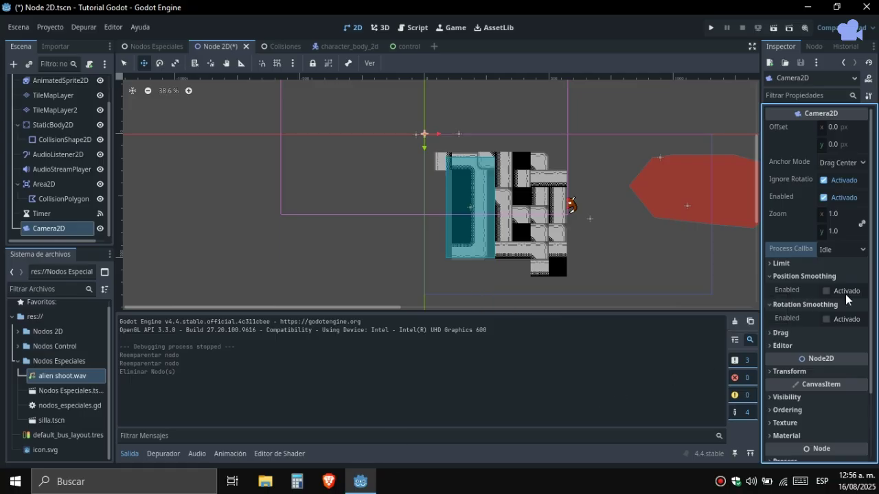
pyautogui.click(802, 304)
pyautogui.click(795, 274)
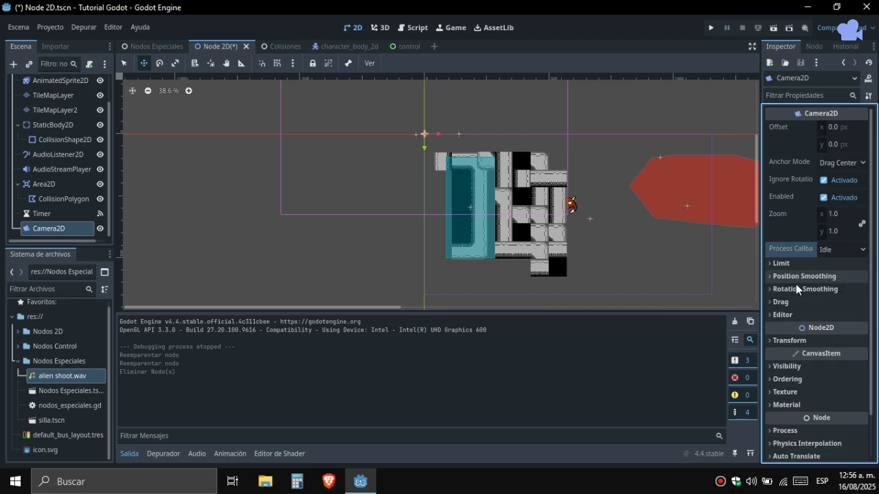
pyautogui.click(785, 302)
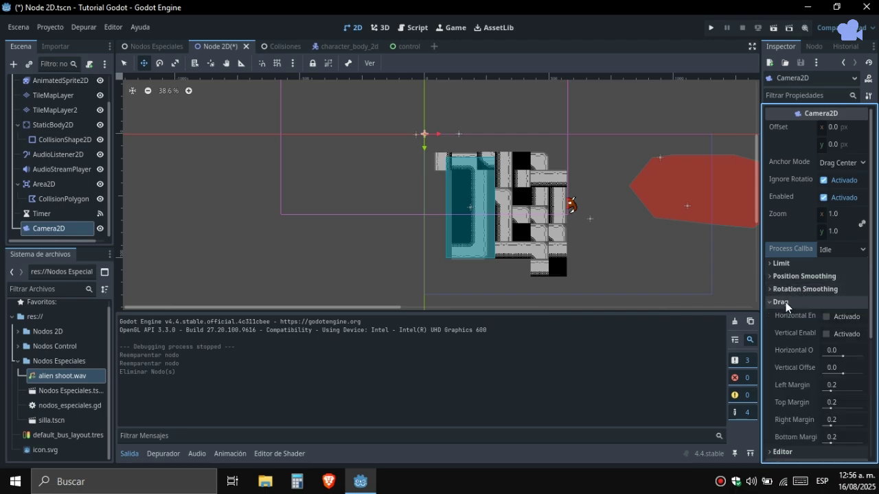
pyautogui.click(785, 302)
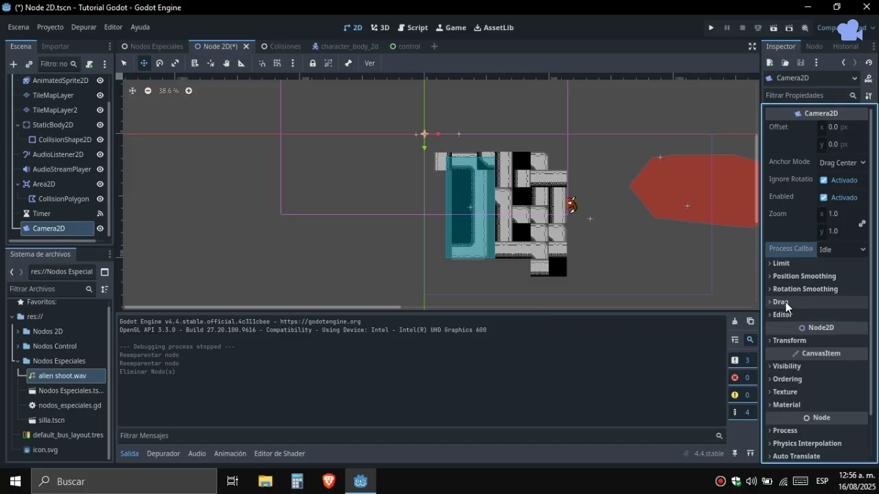
# Expand the camera's Editor group and toggle Draw Screen off and back on
pyautogui.click(788, 317)
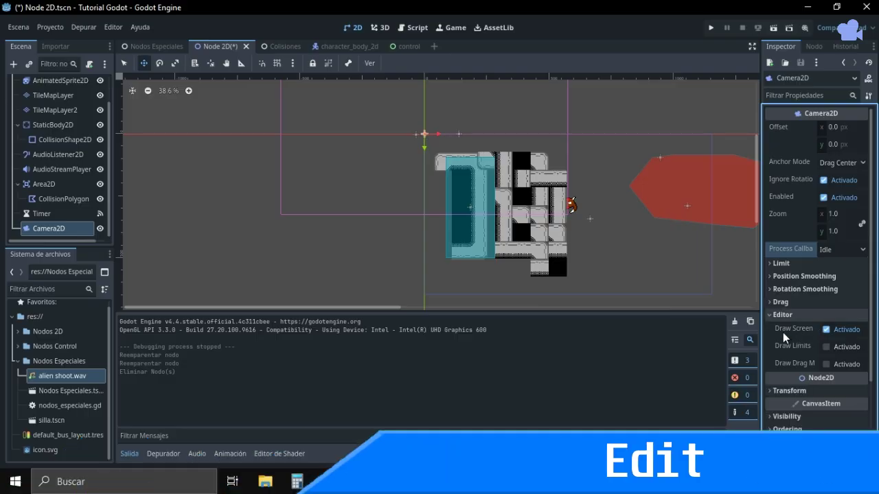
pyautogui.click(828, 329)
pyautogui.click(828, 329)
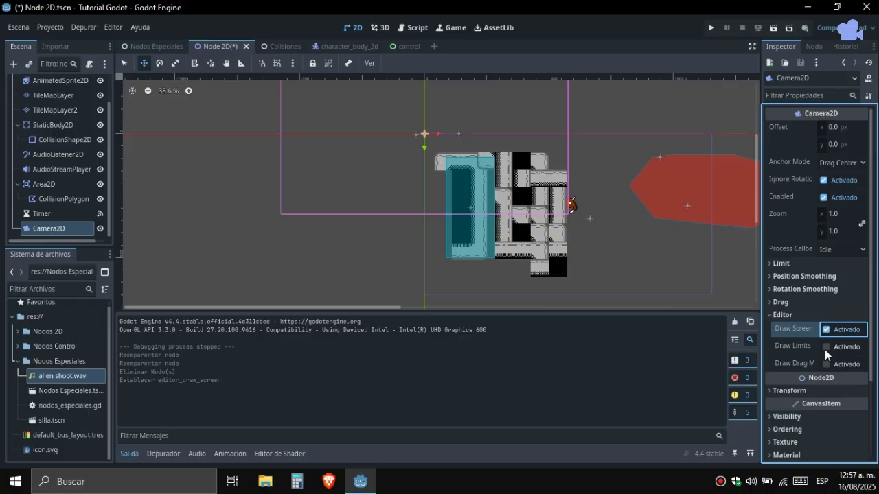
# Enable Draw Limits, toggle Draw Drag Margin on and off, and inspect the drawn camera guides on the canvas
pyautogui.click(823, 348)
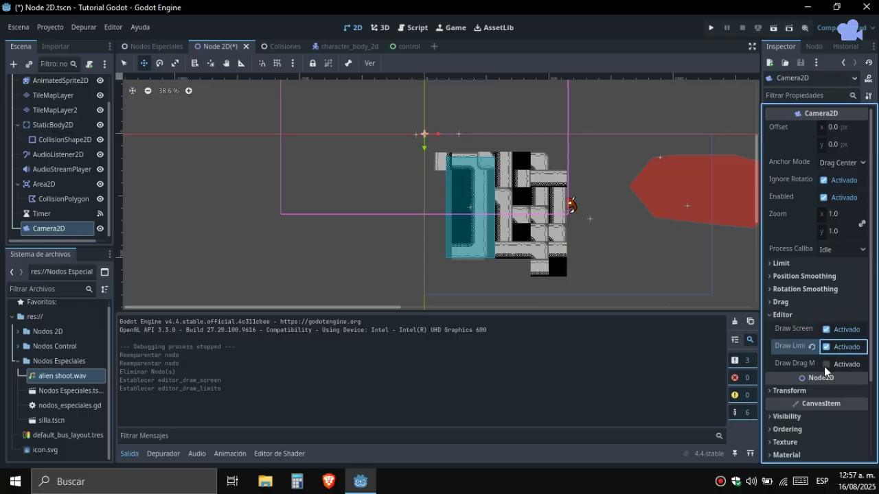
pyautogui.click(825, 364)
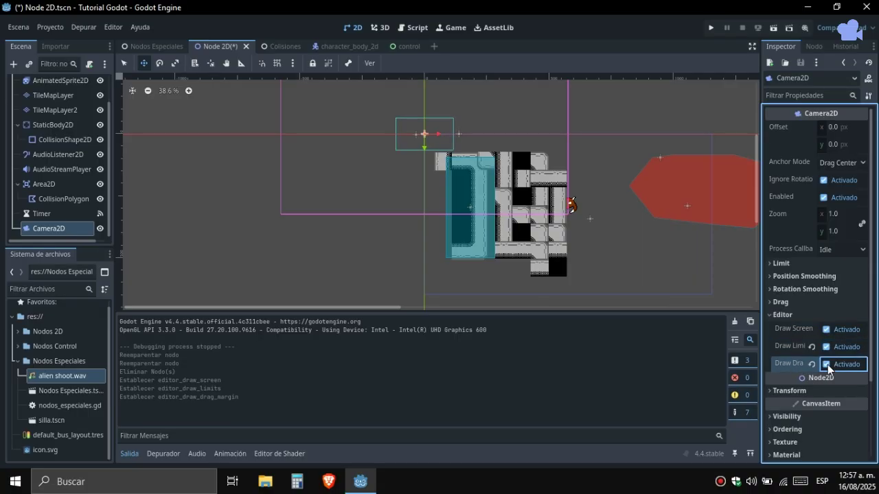
pyautogui.press('space')
pyautogui.keyDown('ctrl'); pyautogui.scroll(-4, 386, 254); pyautogui.keyUp('ctrl')
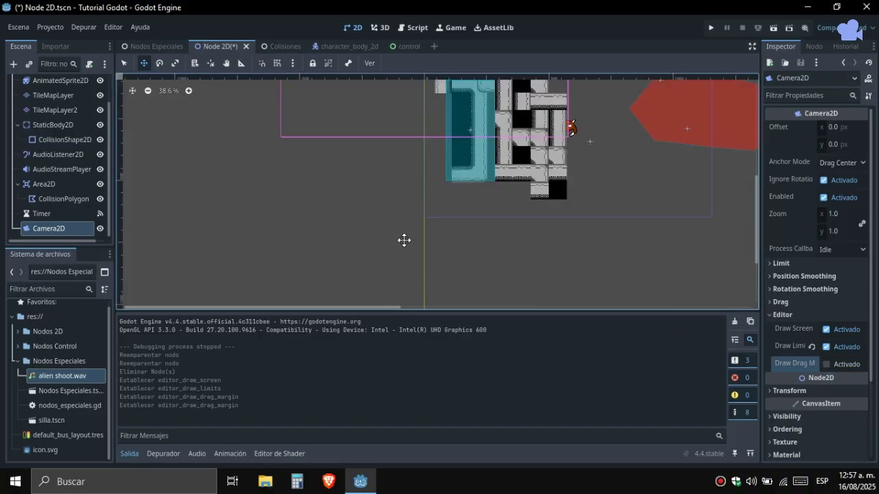
pyautogui.scroll(2, 408, 239)
pyautogui.scroll(-15, 471, 222)
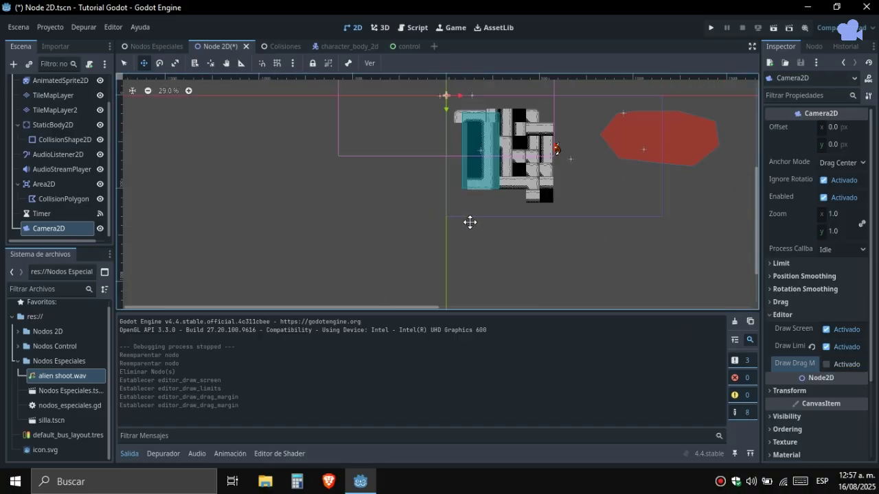
# Zoom far out and survey the empty canvas to the right of the scene for the camera's limit lines
pyautogui.scroll(-1, 470, 205)
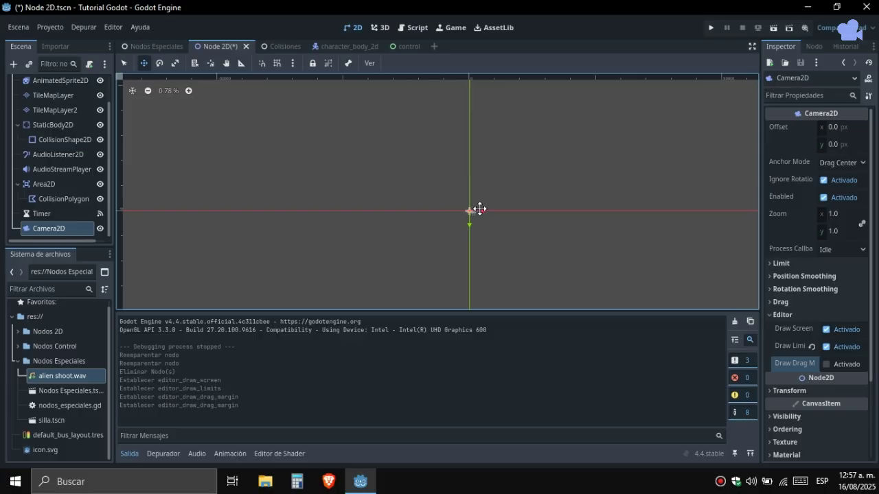
pyautogui.moveTo(632, 198); pyautogui.dragTo(217, 217, button='middle')
pyautogui.moveTo(533, 196); pyautogui.dragTo(206, 178, button='middle')
pyautogui.moveTo(653, 187); pyautogui.dragTo(206, 213, button='middle')
pyautogui.moveTo(659, 215); pyautogui.dragTo(189, 116, button='middle')
pyautogui.moveTo(504, 168); pyautogui.dragTo(427, 214, button='middle')
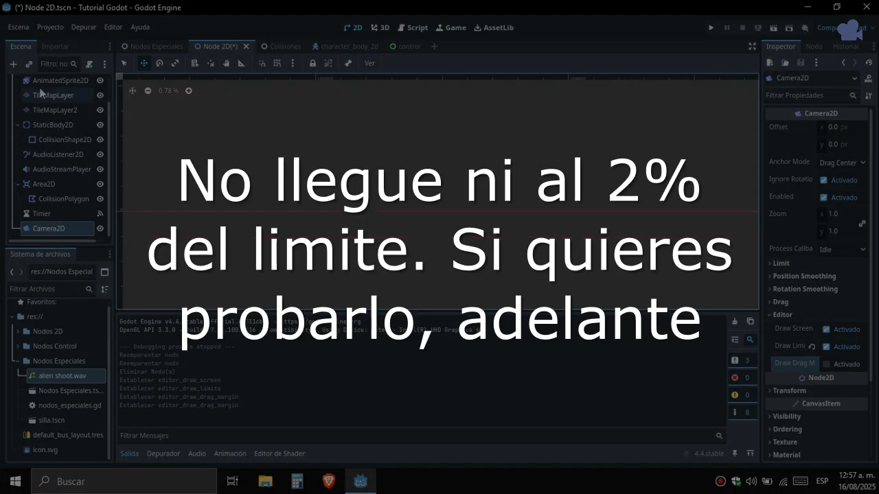
# Place the alien image from the Nodes 2D folder far out on the canvas, and delete it again
pyautogui.click(17, 361)
pyautogui.click(18, 331)
pyautogui.moveTo(62, 347); pyautogui.dragTo(627, 176)
pyautogui.click(796, 209)
pyautogui.press('Delete')
pyautogui.press('Return')
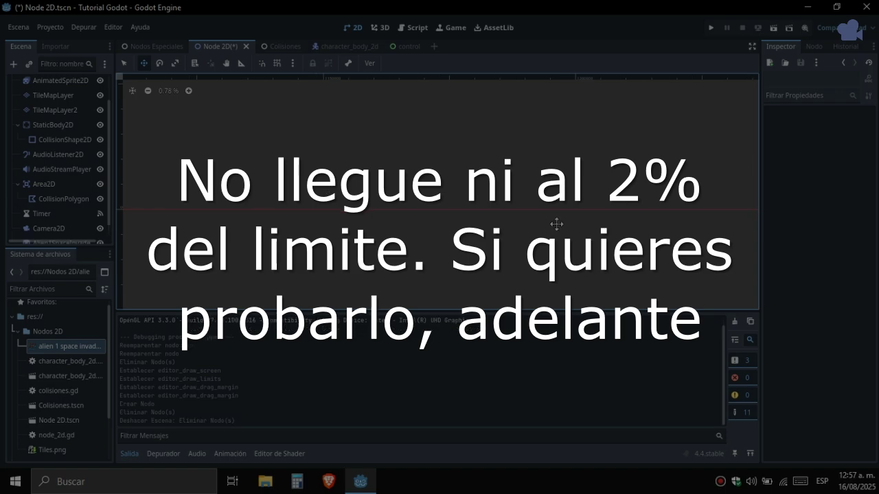
pyautogui.hotkey('ctrl', 'z')
pyautogui.hotkey('ctrl', 'shift', 'z')
# Return to the scene's content, select the Camera2D node, enable Draw Drag Margin and inspect the margin guide
pyautogui.moveTo(286, 158); pyautogui.dragTo(646, 171, button='middle')
pyautogui.moveTo(206, 185); pyautogui.dragTo(618, 227, button='middle')
pyautogui.scroll(17, 442, 279)
pyautogui.scroll(20, 442, 279)
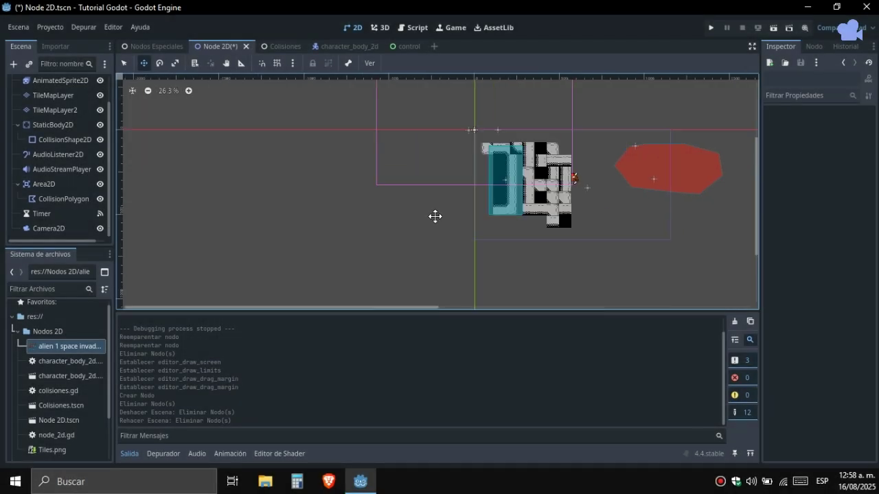
pyautogui.moveTo(429, 218); pyautogui.dragTo(366, 254, button='middle')
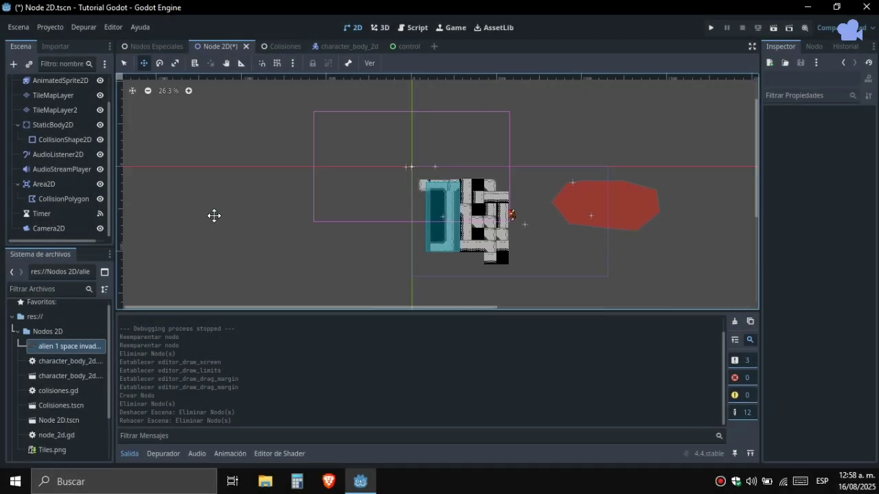
pyautogui.click(81, 228)
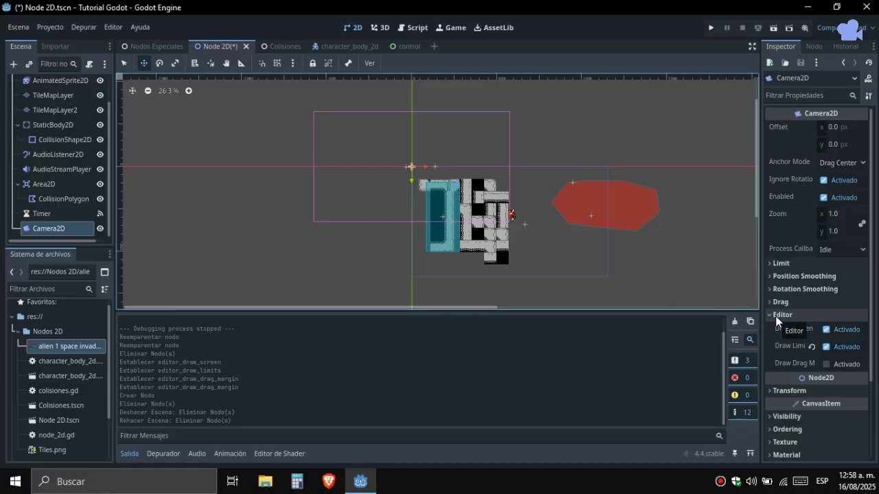
pyautogui.click(825, 365)
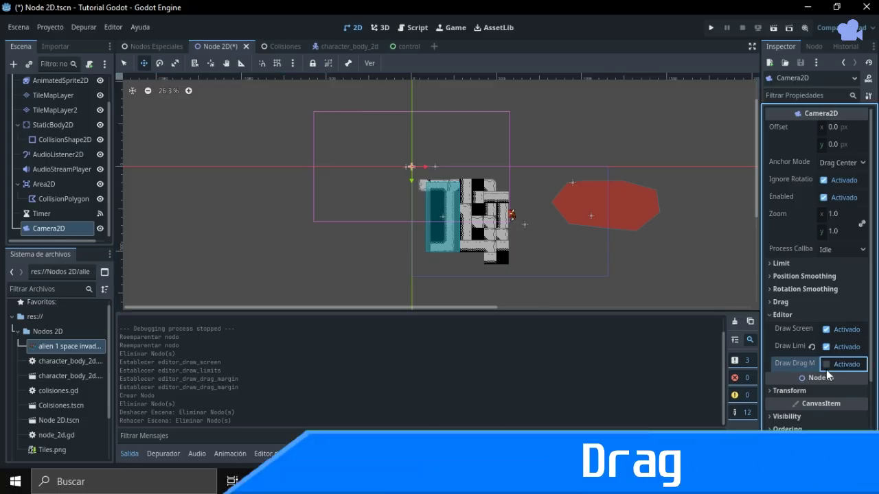
pyautogui.scroll(5, 412, 157)
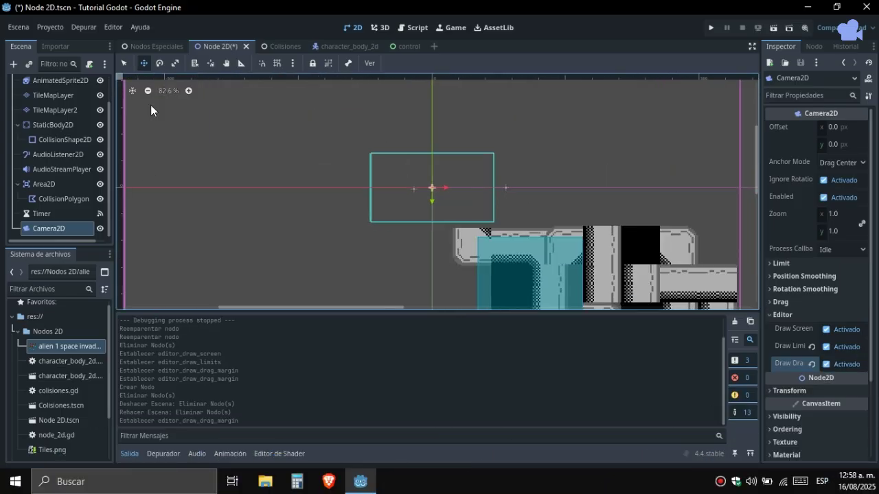
pyautogui.scroll(-4, 308, 191)
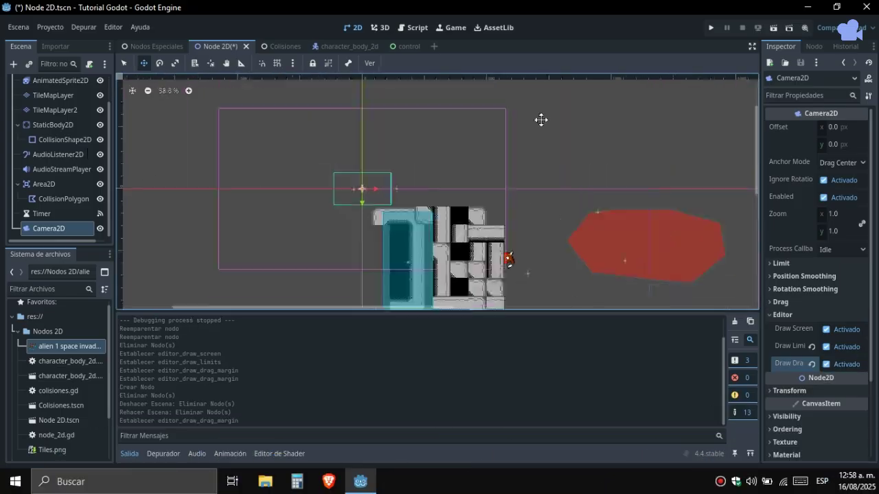
# Collapse the camera's Editor group, expand its Drag group and read the Horizontal Offset description
pyautogui.click(792, 314)
pyautogui.click(782, 302)
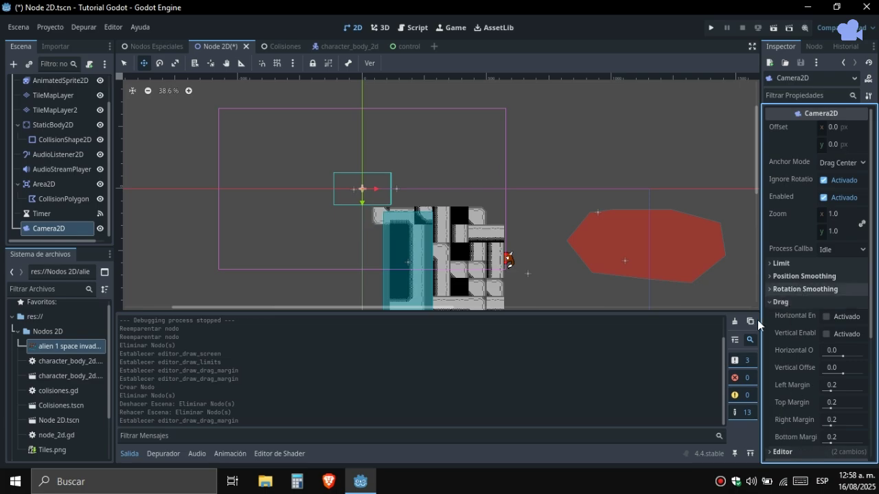
pyautogui.moveTo(777, 356)
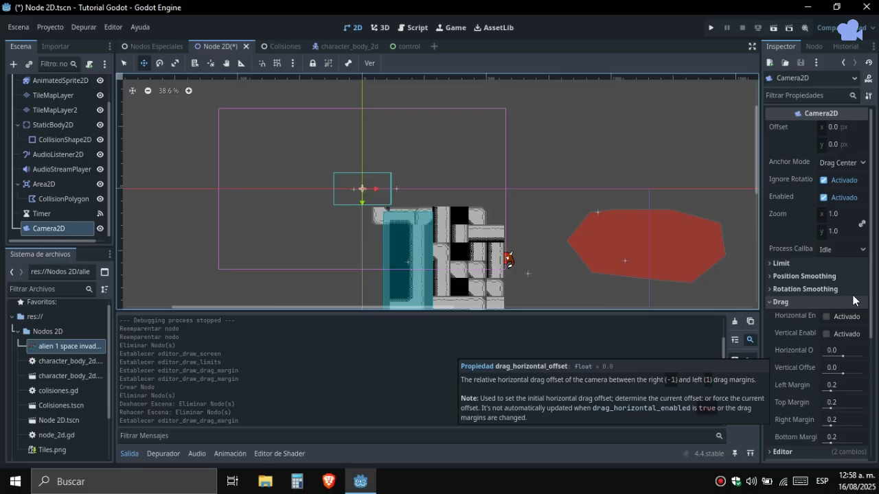
pyautogui.moveTo(788, 322)
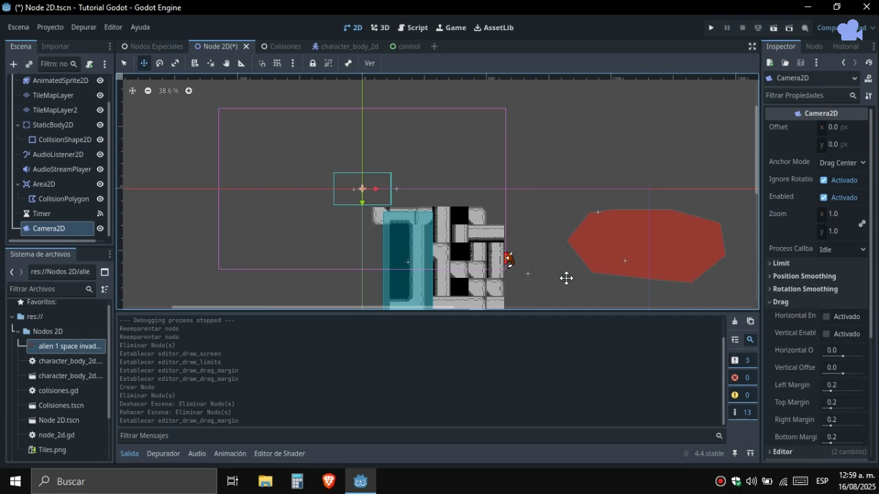
# Toggle the camera's drag Horizontal Enabled and Vertical Enabled options on and back off
pyautogui.click(825, 316)
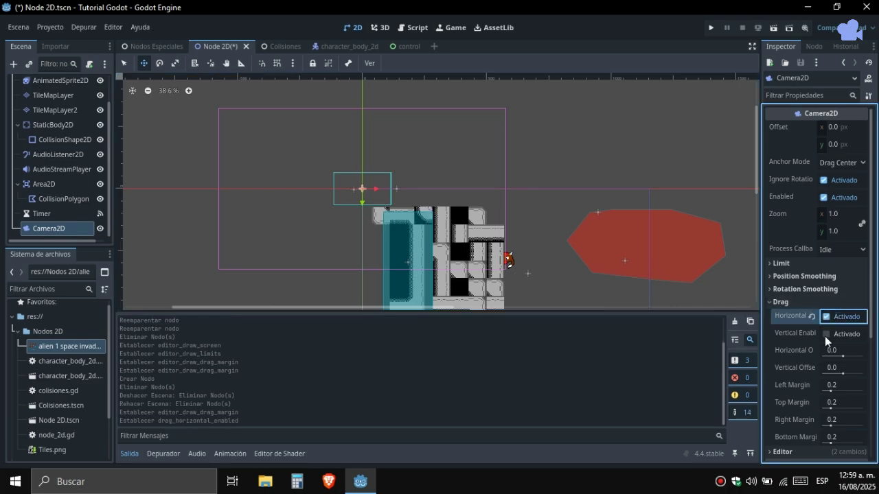
pyautogui.click(825, 334)
pyautogui.click(817, 315)
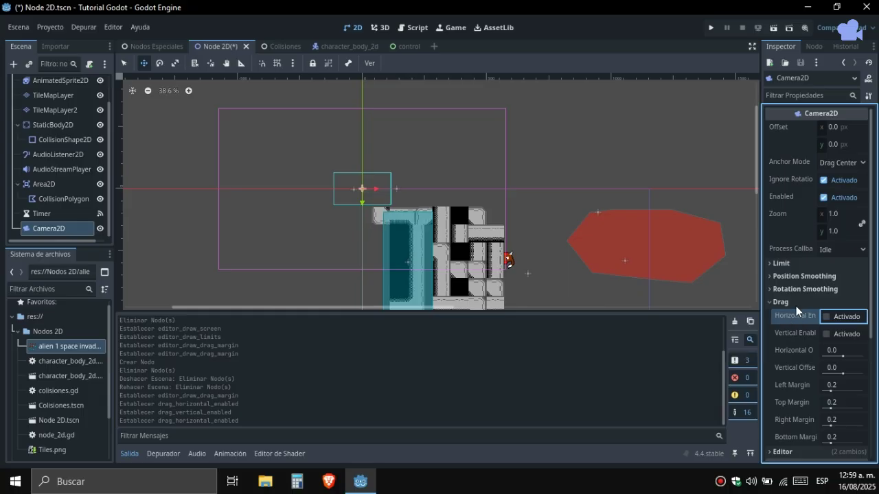
pyautogui.scroll(-3, 797, 312)
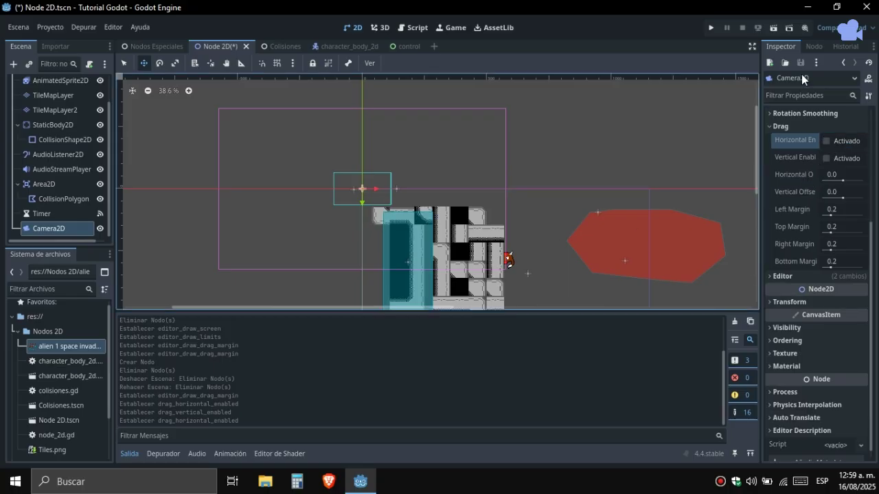
pyautogui.click(805, 48)
pyautogui.click(783, 48)
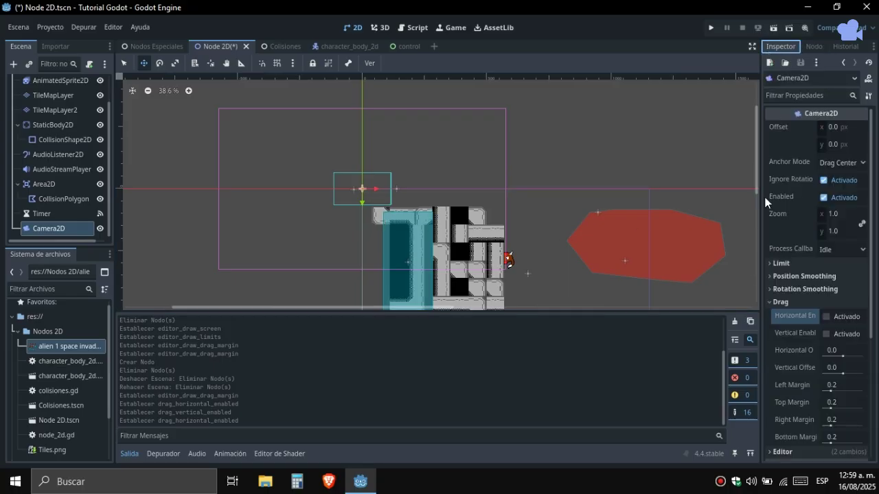
pyautogui.scroll(-2, 783, 281)
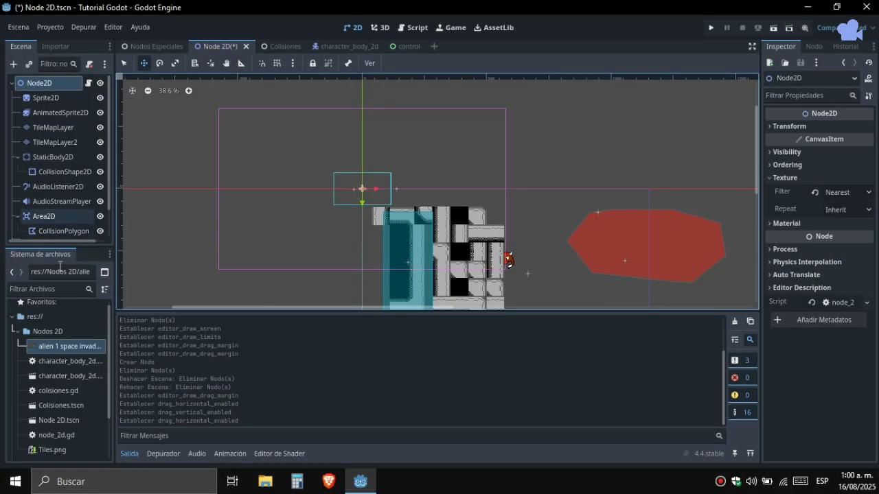
# Reselect the Camera2D node, try a drag Horizontal Offset of -0.25, and undo it
pyautogui.scroll(-2, 62, 221)
pyautogui.click(61, 229)
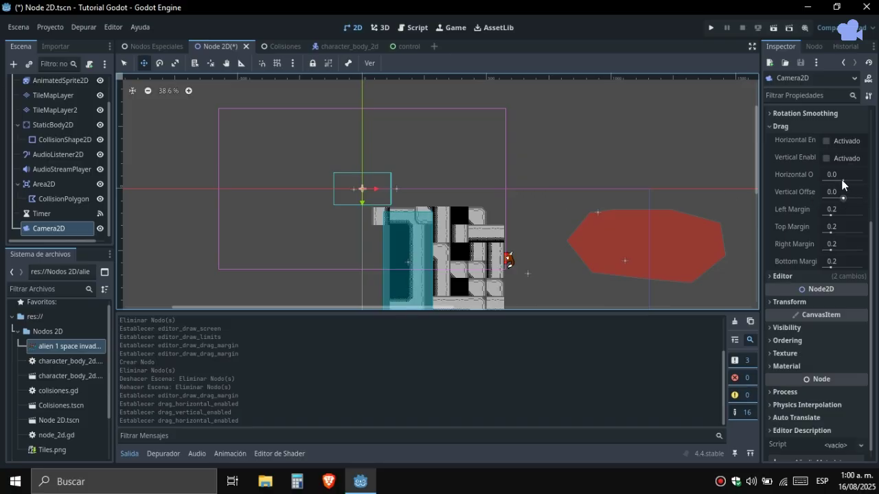
pyautogui.moveTo(843, 181)
pyautogui.mouseDown()
pyautogui.moveTo(869, 185)
pyautogui.moveTo(826, 188)
pyautogui.moveTo(851, 190)
pyautogui.mouseUp()
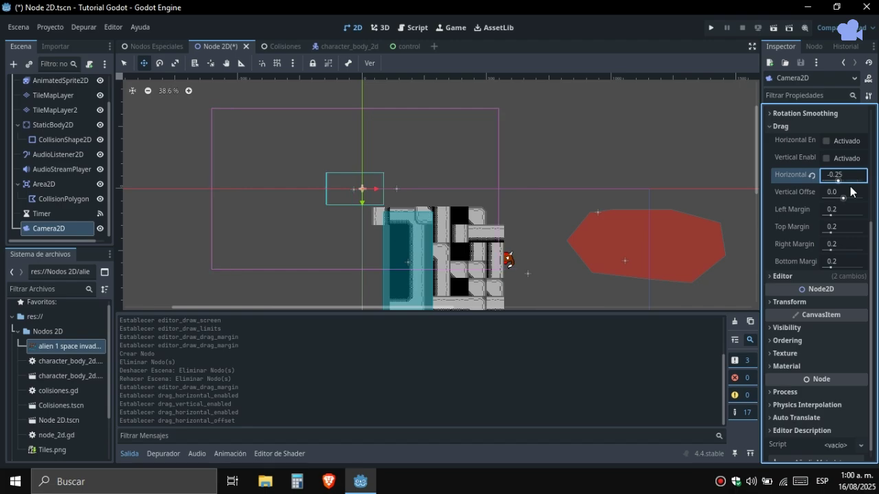
pyautogui.hotkey('ctrl', 'z')
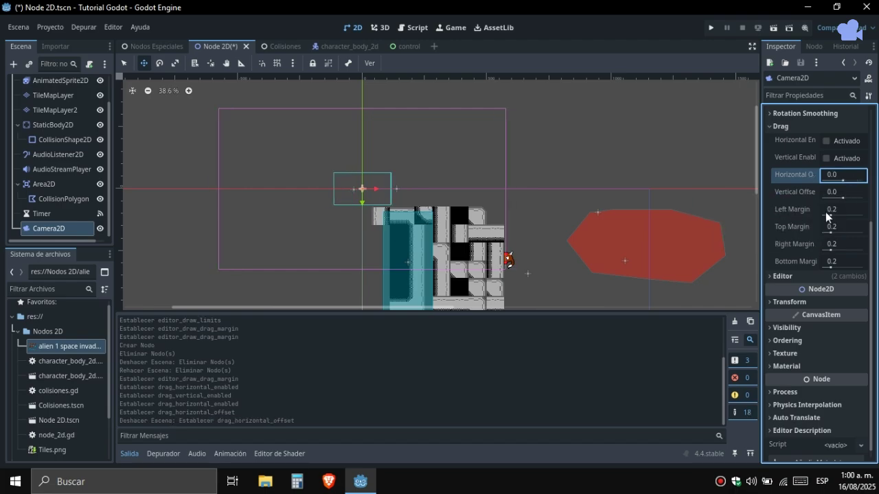
# Try a drag Left Margin of 0.12 and a drag Vertical Offset of 0.89, undoing each change
pyautogui.moveTo(849, 212); pyautogui.dragTo(826, 214)
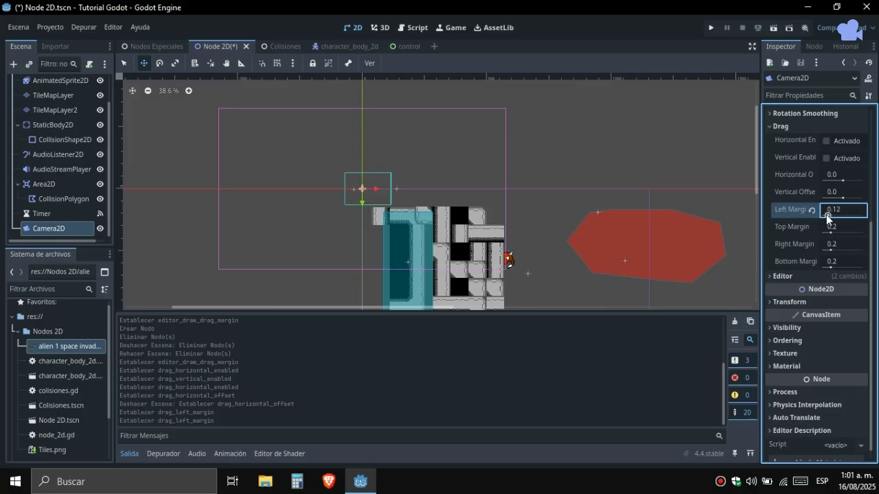
pyautogui.hotkey('ctrl', 'z')
pyautogui.hotkey('ctrl', 'z')
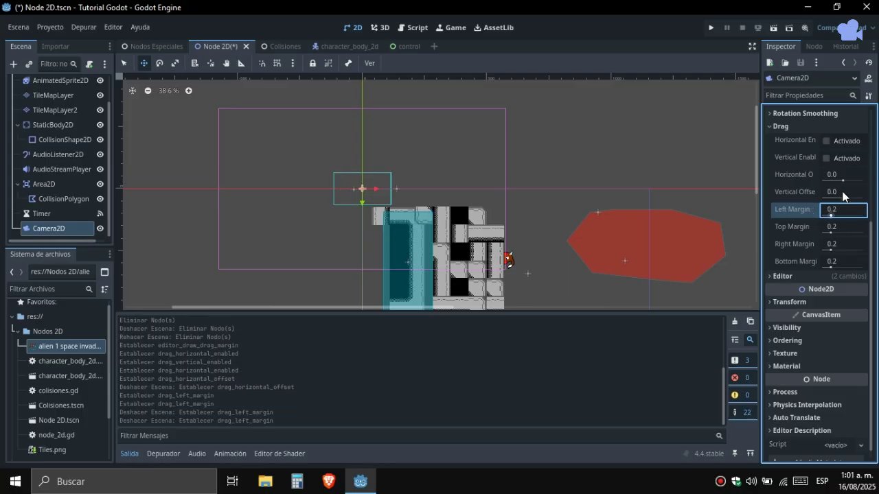
pyautogui.moveTo(840, 195)
pyautogui.mouseDown()
pyautogui.moveTo(858, 194)
pyautogui.moveTo(824, 195)
pyautogui.mouseUp()
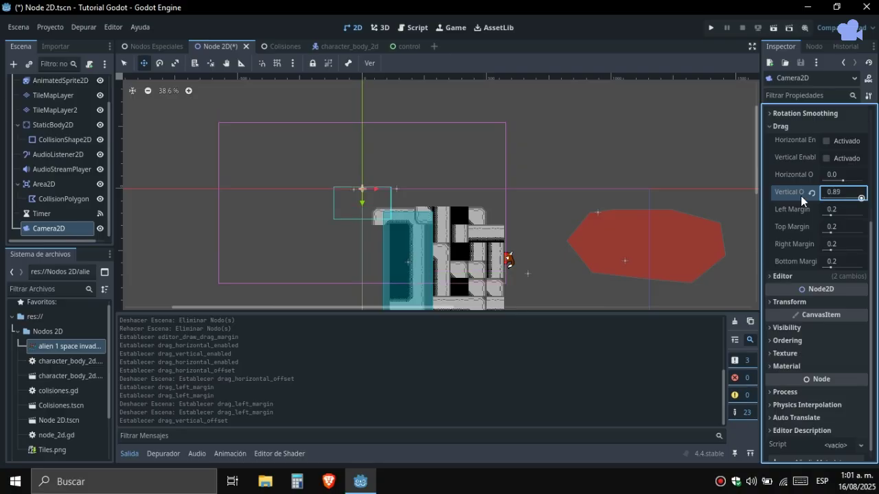
pyautogui.hotkey('ctrl', 'z')
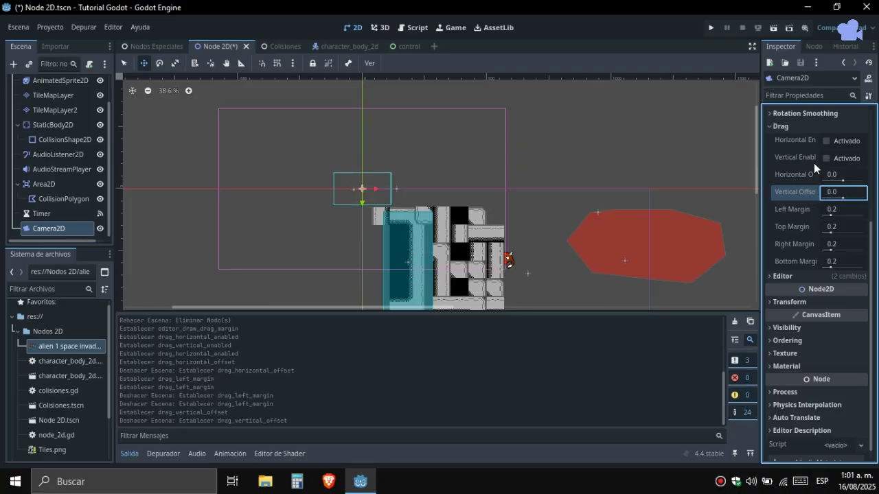
# Try a camera Offset x of 35.15 px with a drag Horizontal Offset of -0.85, and undo both changes
pyautogui.scroll(5, 817, 157)
pyautogui.moveTo(829, 127); pyautogui.dragTo(863, 127)
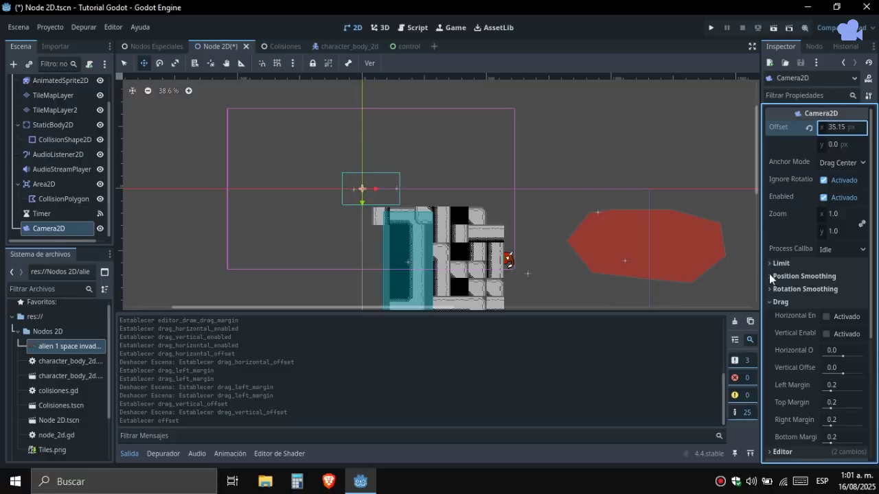
pyautogui.moveTo(834, 350); pyautogui.dragTo(858, 362)
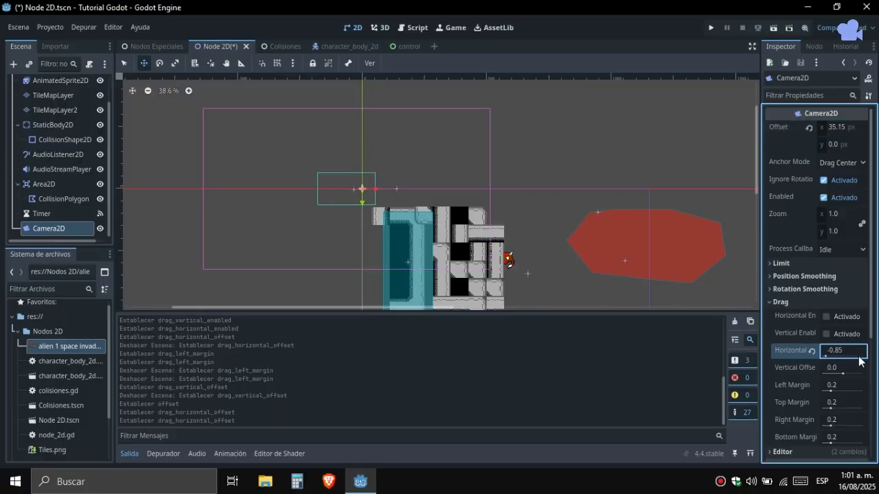
pyautogui.hotkey('ctrl', 'z')
pyautogui.hotkey('ctrl', 'z')
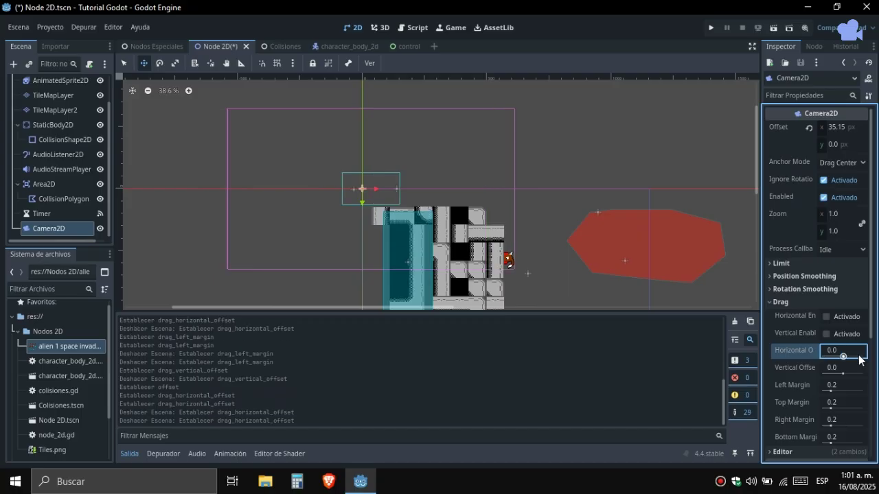
pyautogui.hotkey('ctrl', 'z')
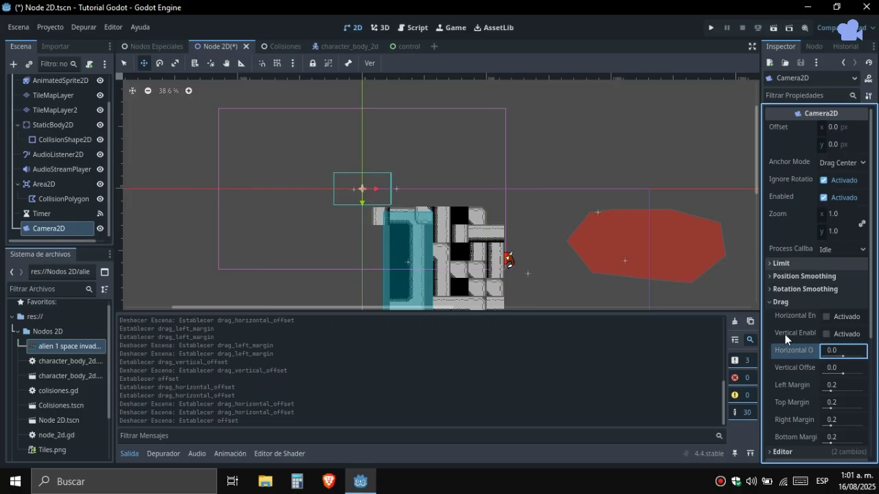
# Examine the camera's drag offset and margin properties, and look through the scene's node list
pyautogui.scroll(-3, 789, 327)
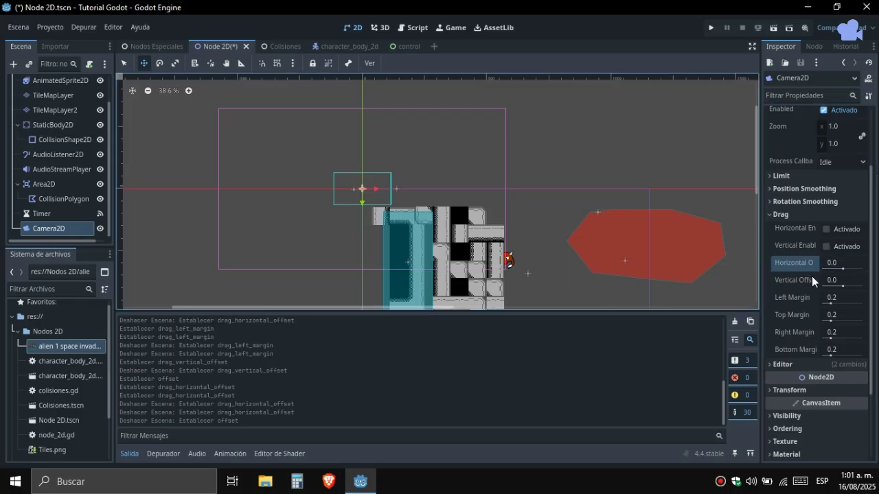
pyautogui.moveTo(812, 276)
pyautogui.scroll(2, 75, 196)
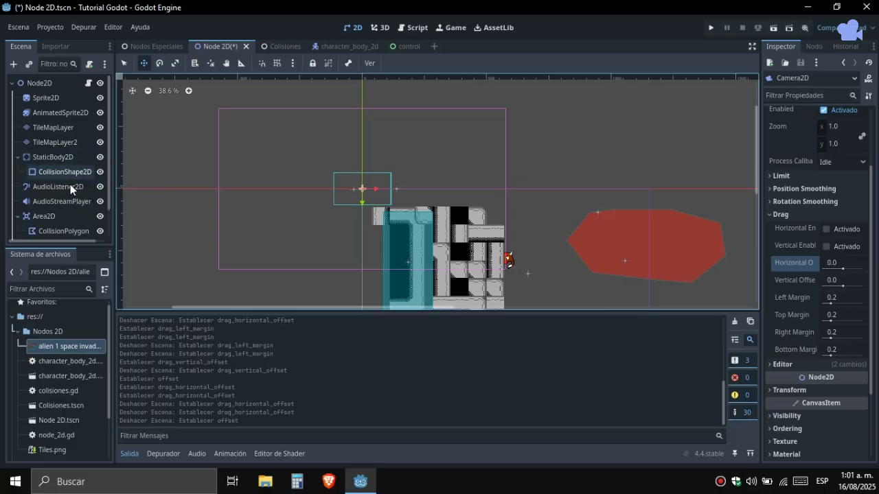
pyautogui.scroll(-2, 70, 184)
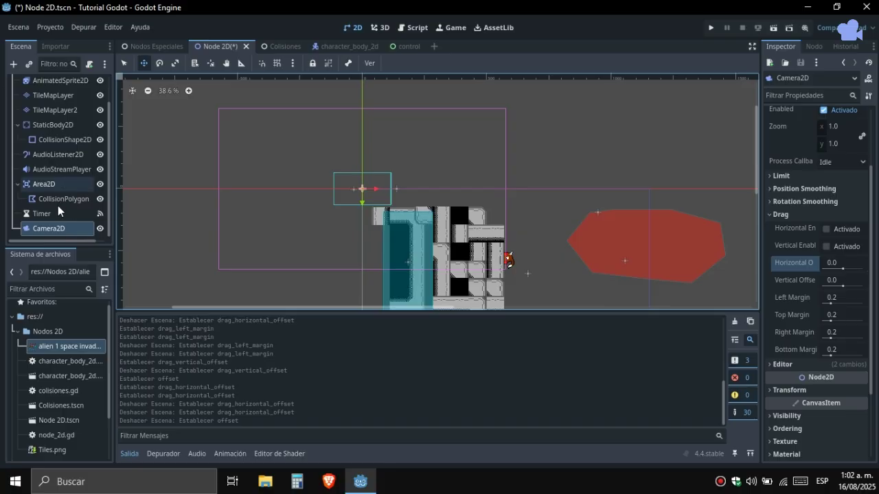
pyautogui.scroll(2, 56, 225)
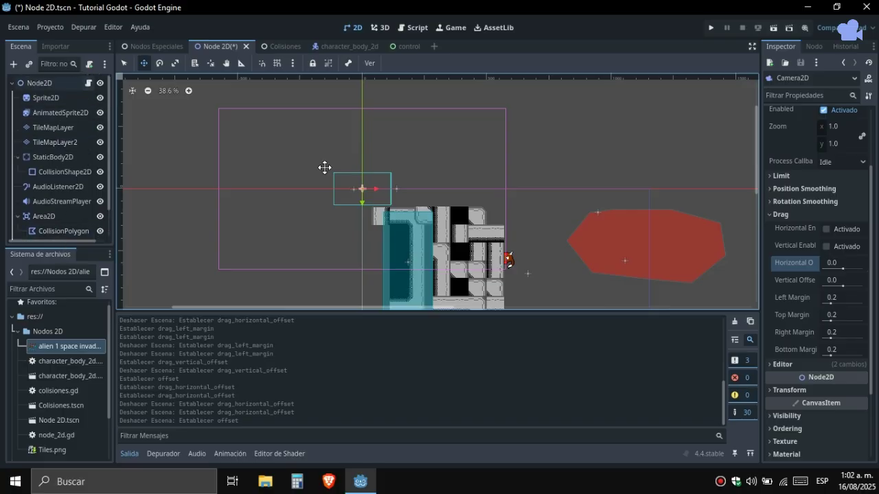
# Open the project settings and check the viewport width and height in the display window section
pyautogui.click(51, 26)
pyautogui.click(46, 40)
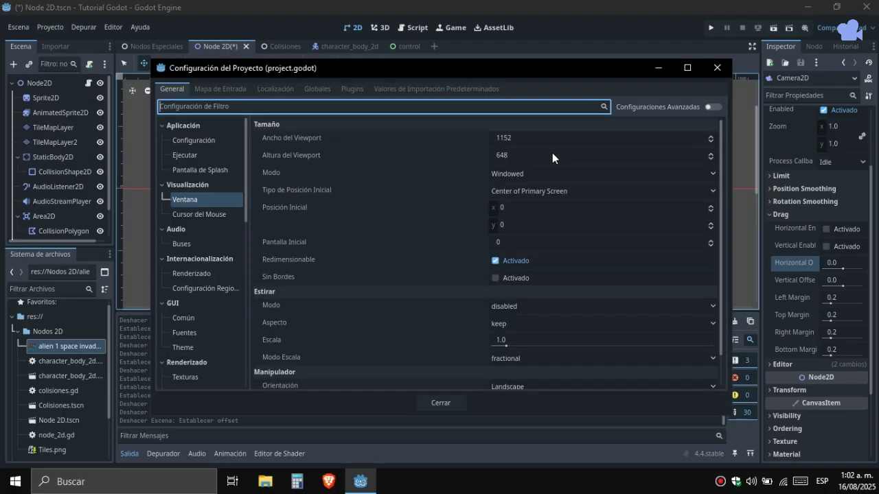
pyautogui.click(542, 140)
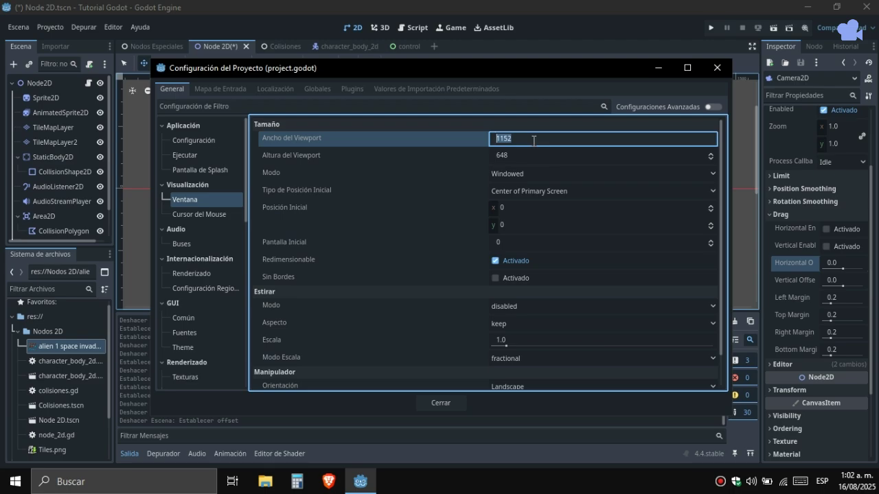
pyautogui.click(520, 157)
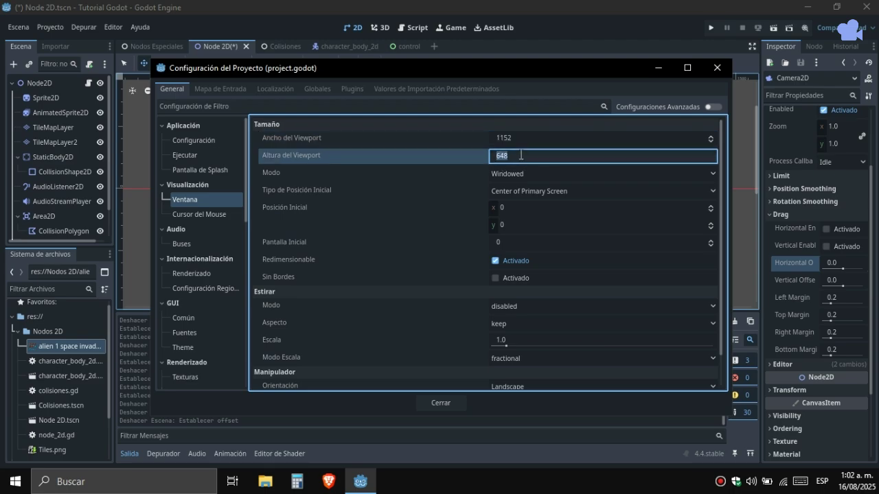
# Set the viewport height to 324 and the viewport width to 576, and close the project settings
pyautogui.write('324')
pyautogui.click(530, 140)
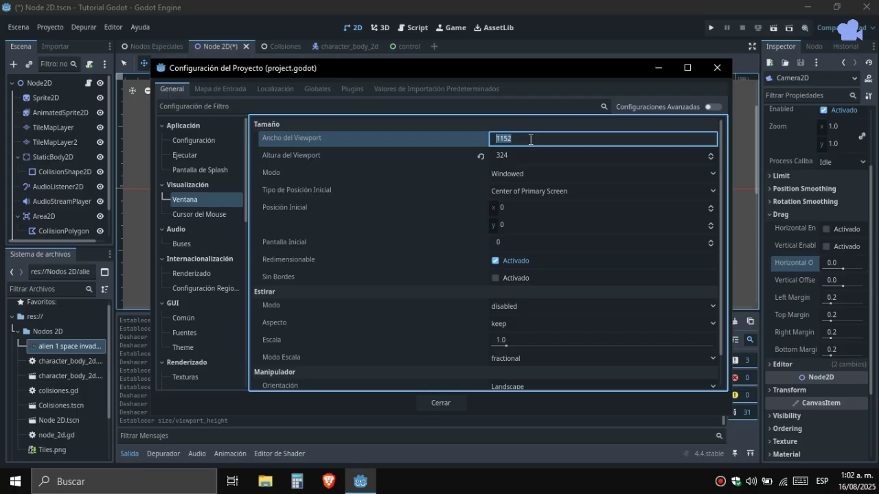
pyautogui.write('576')
pyautogui.press('Return')
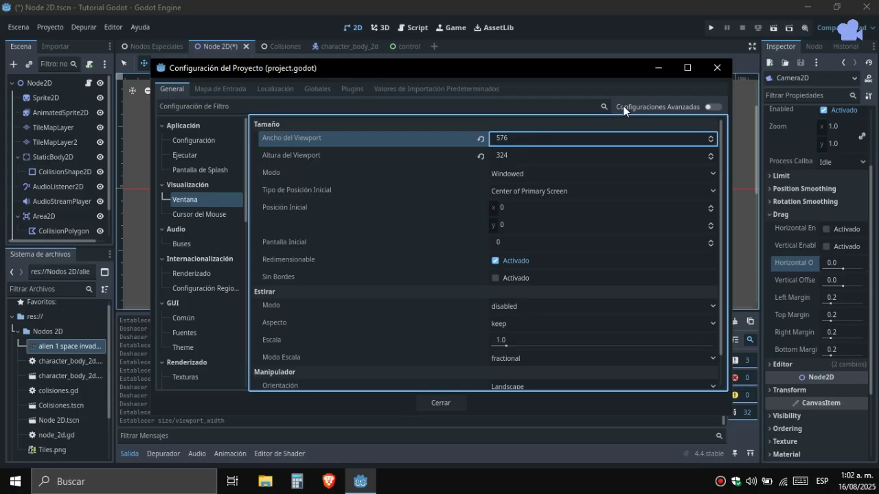
pyautogui.click(437, 403)
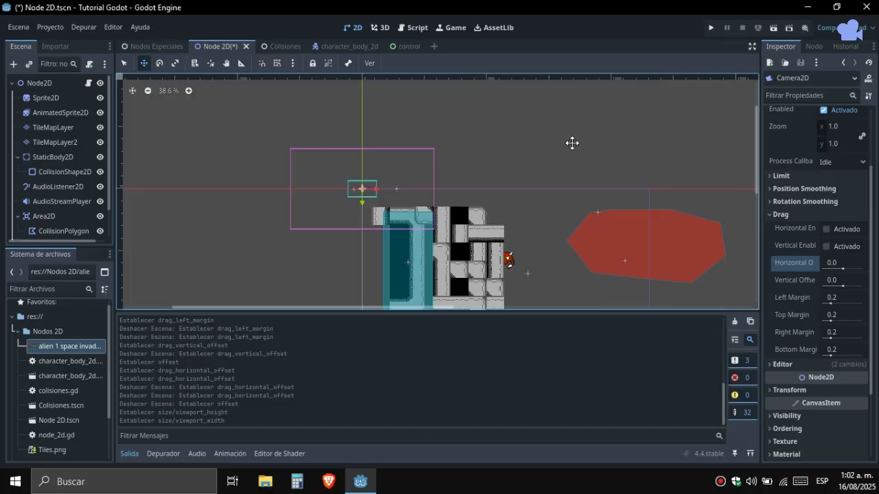
# Run the current scene to check the camera view, close the game window, and collapse the camera's Drag group
pyautogui.scroll(2, 418, 204)
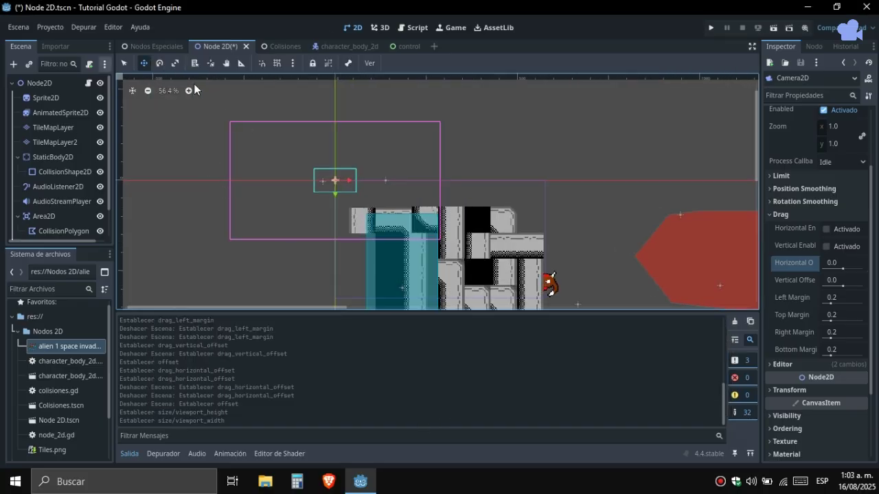
pyautogui.scroll(-1, 542, 195)
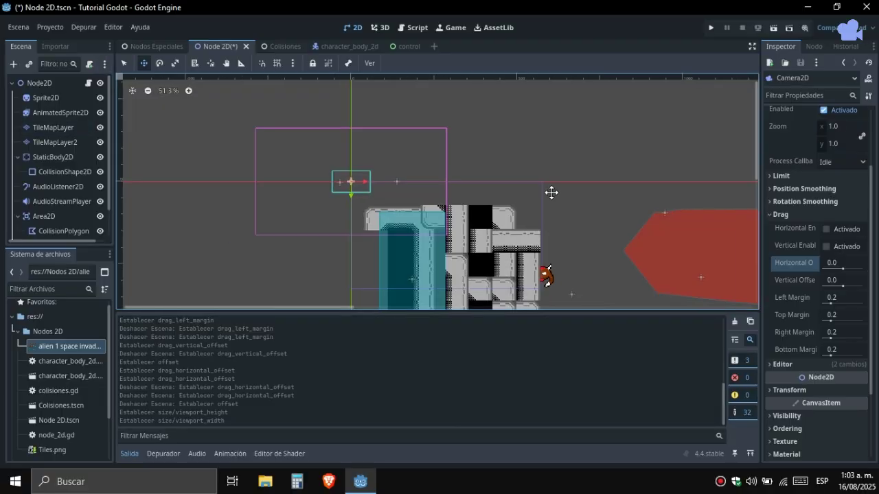
pyautogui.click(776, 31)
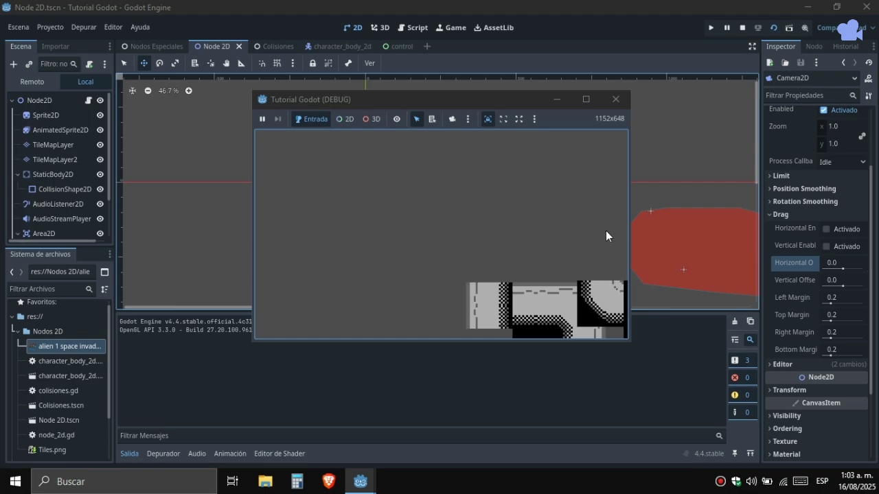
pyautogui.click(615, 99)
pyautogui.scroll(-3, 503, 157)
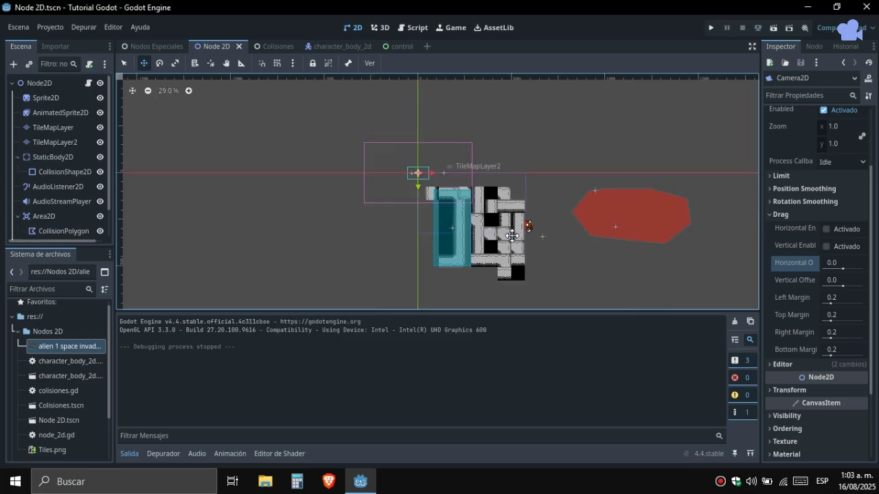
pyautogui.click(801, 213)
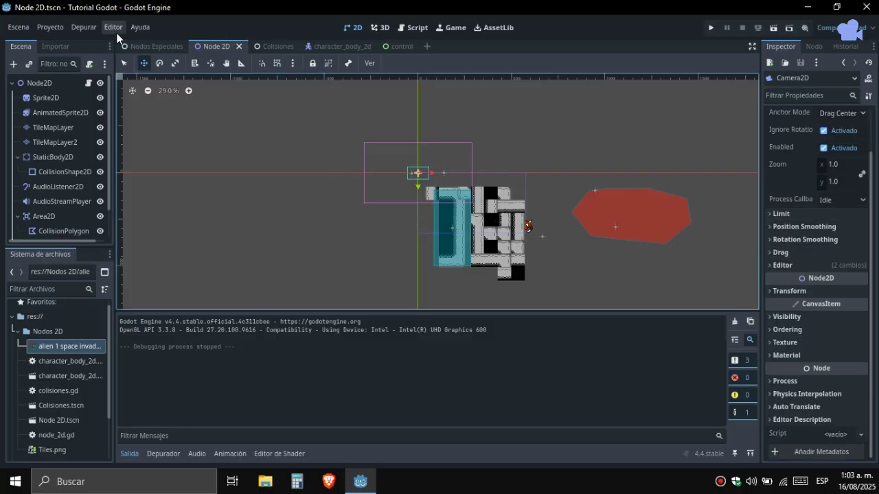
# Restore the project's viewport width to 1152 and height to 648, and close the project settings
pyautogui.click(55, 29)
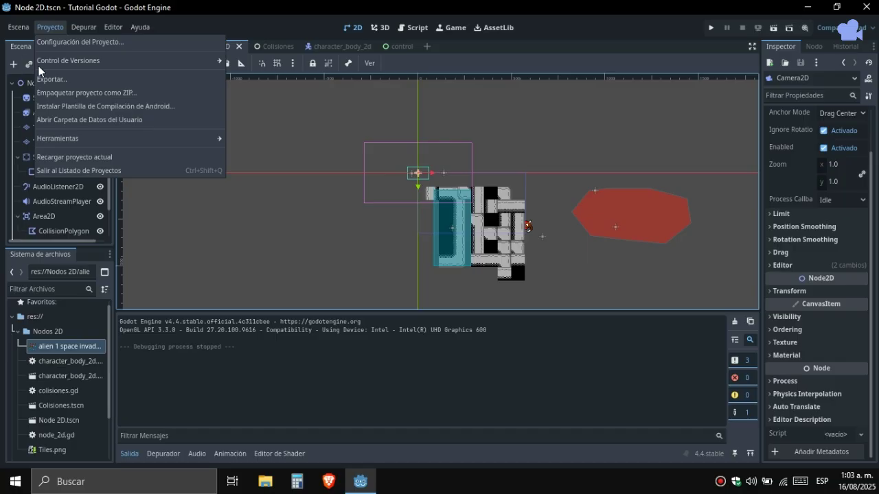
pyautogui.click(61, 41)
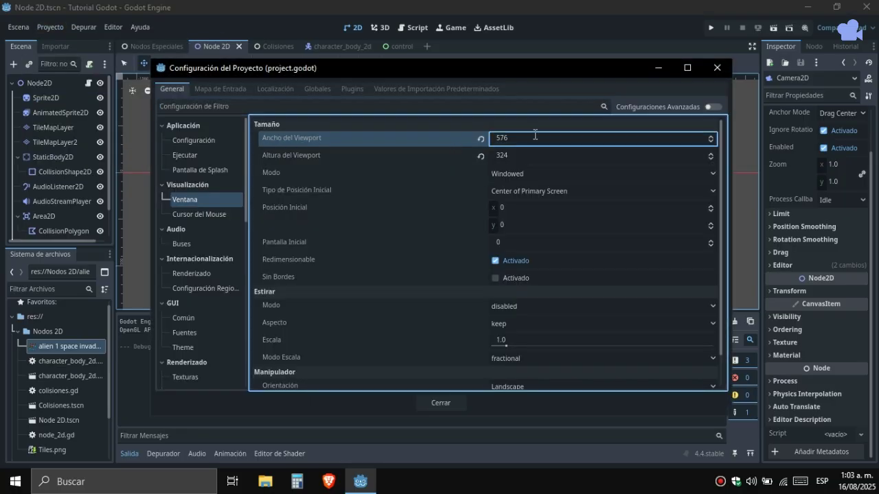
pyautogui.click(535, 136)
pyautogui.write('1152')
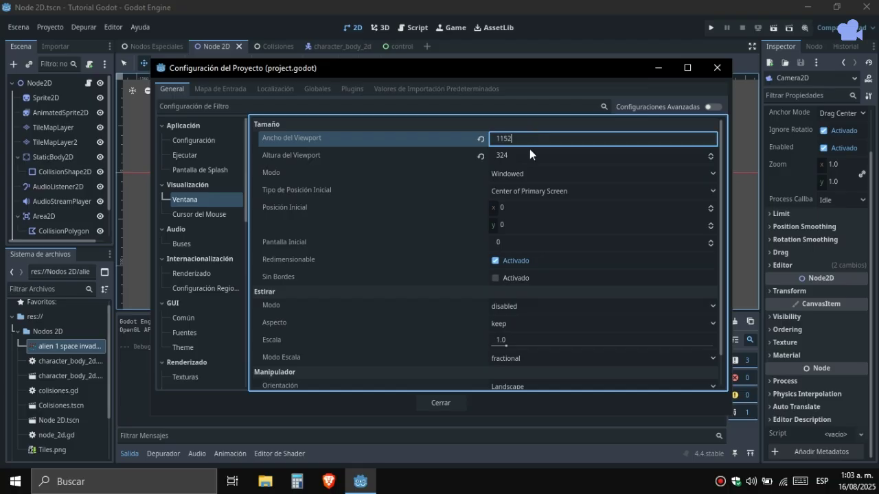
pyautogui.press('Tab')
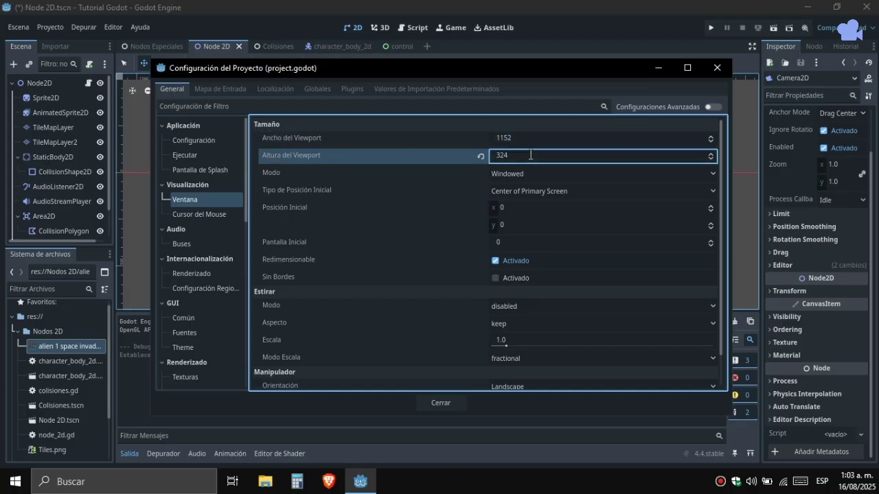
pyautogui.write('348')
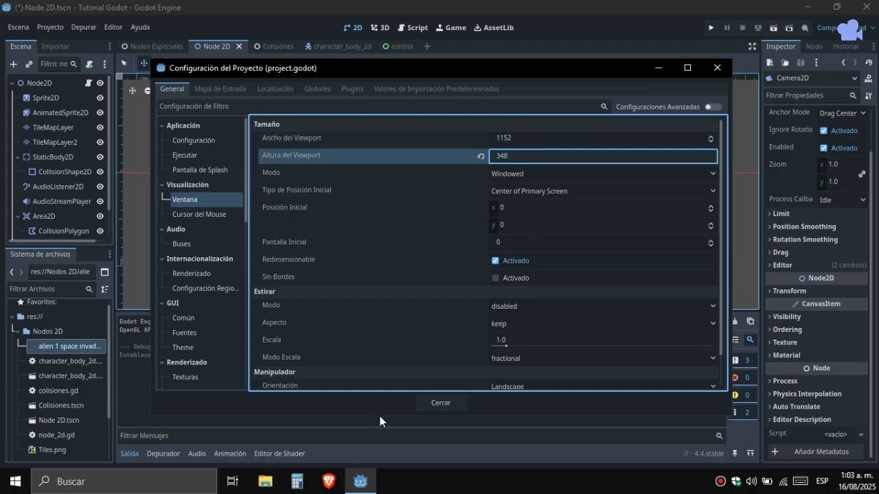
pyautogui.click(449, 406)
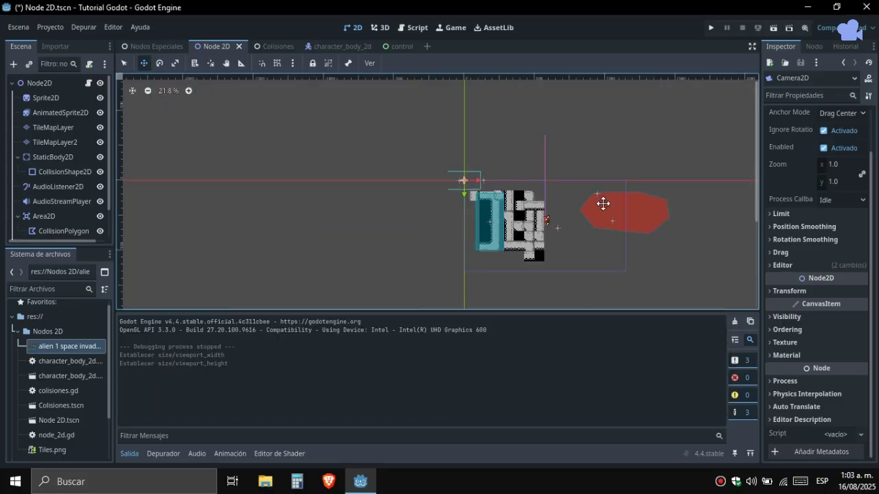
# Try a camera zoom of 1.325 on both axes and reset it to 1
pyautogui.scroll(3, 603, 204)
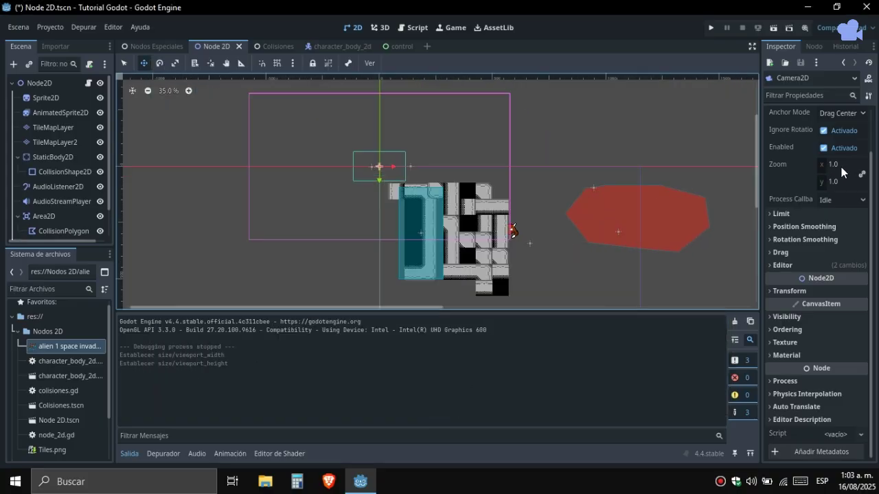
pyautogui.moveTo(841, 167)
pyautogui.mouseDown()
pyautogui.moveTo(876, 167)
pyautogui.moveTo(839, 167)
pyautogui.mouseUp()
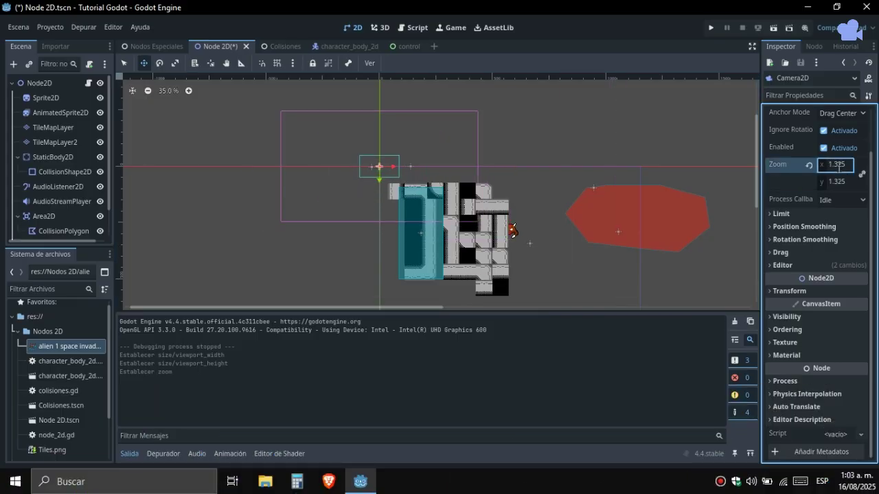
pyautogui.doubleClick(838, 167)
pyautogui.write('1')
pyautogui.press('Return')
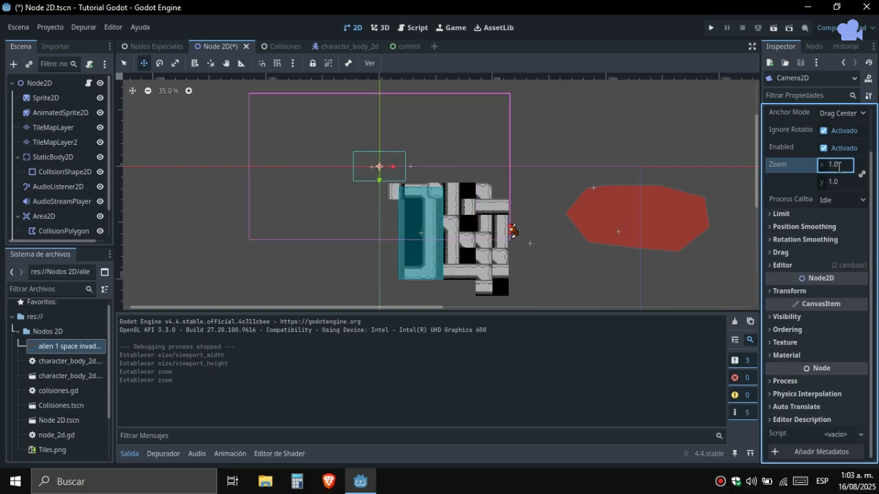
# Set the camera zoom to 2 and test-run the current scene twice, closing the game window each time
pyautogui.doubleClick(838, 167)
pyautogui.write('2')
pyautogui.press('Return')
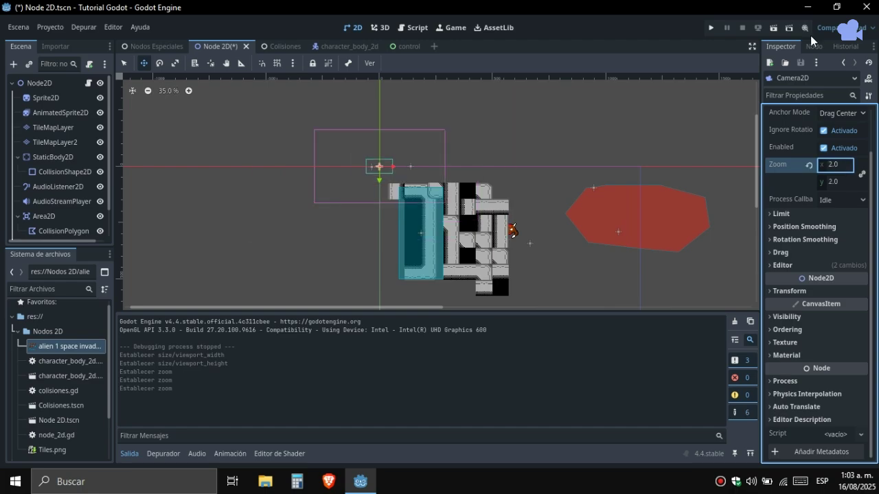
pyautogui.click(773, 29)
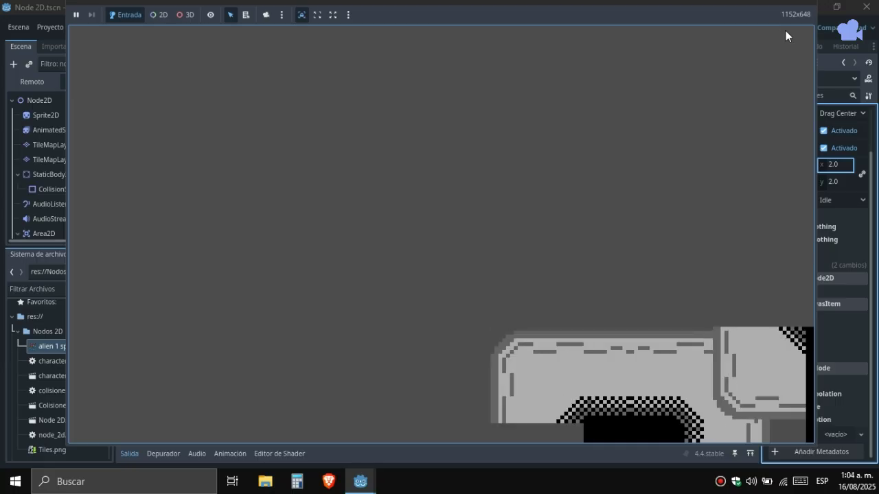
pyautogui.click(805, 6)
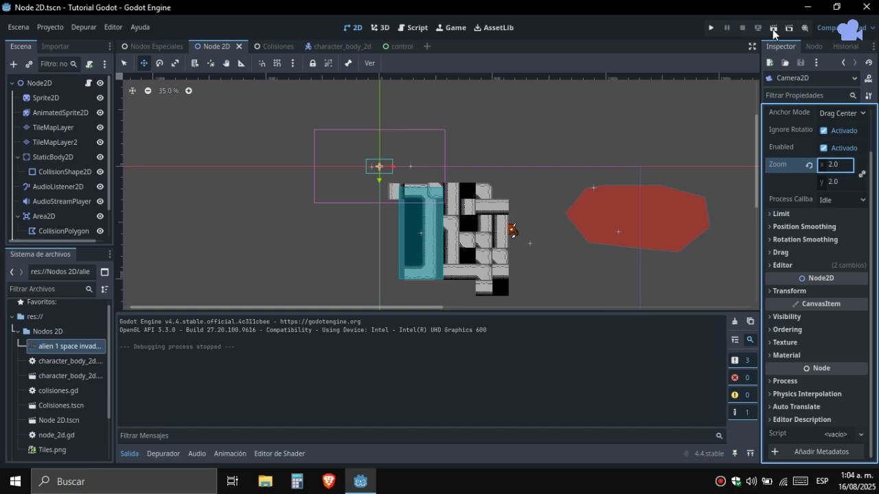
pyautogui.click(773, 29)
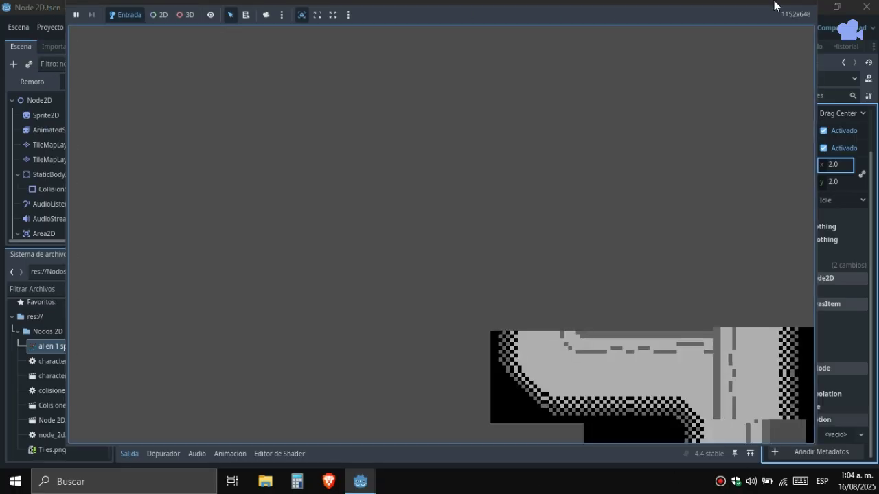
pyautogui.click(809, 2)
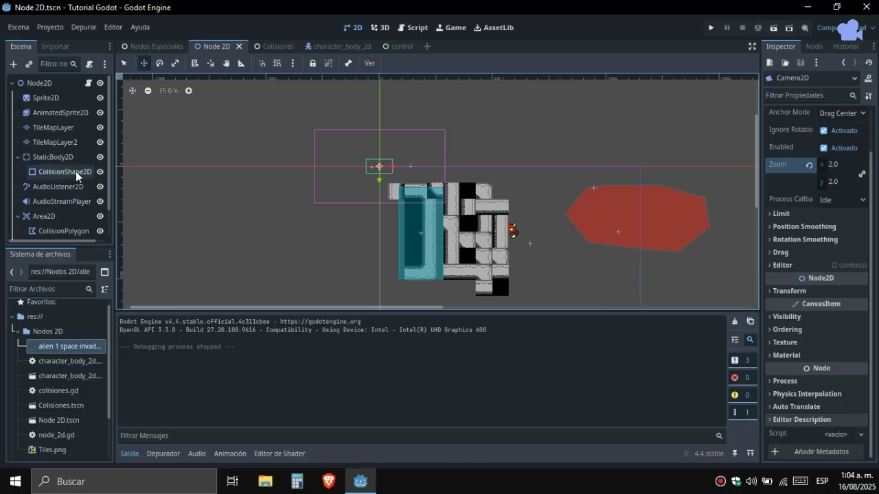
# Look up the Viewport and SubViewport node descriptions in the node creation dialog, and close it without creating a node
pyautogui.hotkey('ctrl', 'a')
pyautogui.scroll(-5, 376, 226)
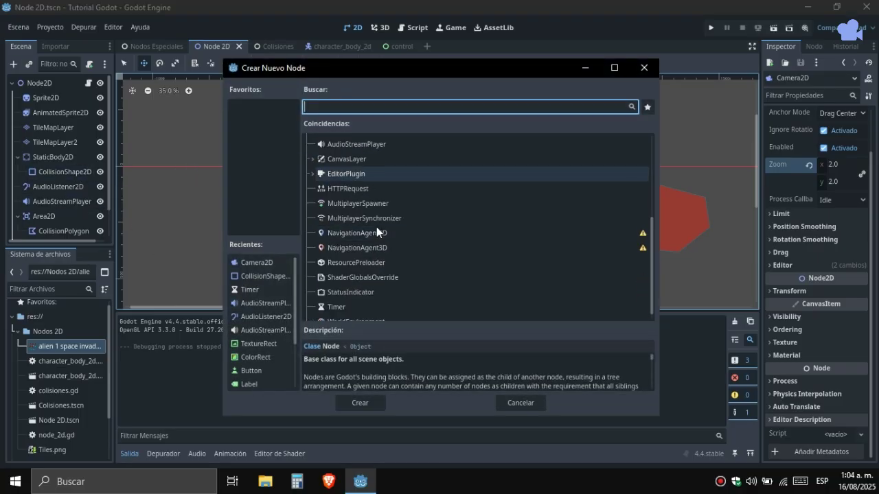
pyautogui.scroll(5, 387, 281)
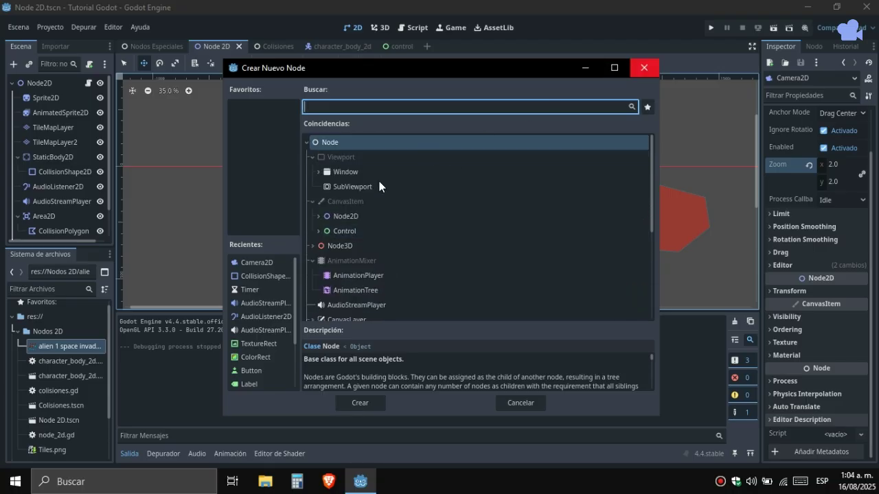
pyautogui.click(350, 158)
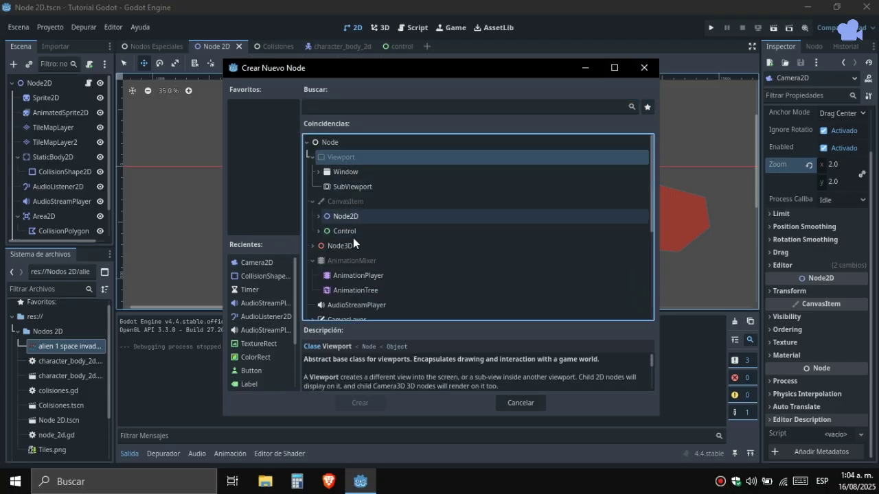
pyautogui.click(356, 188)
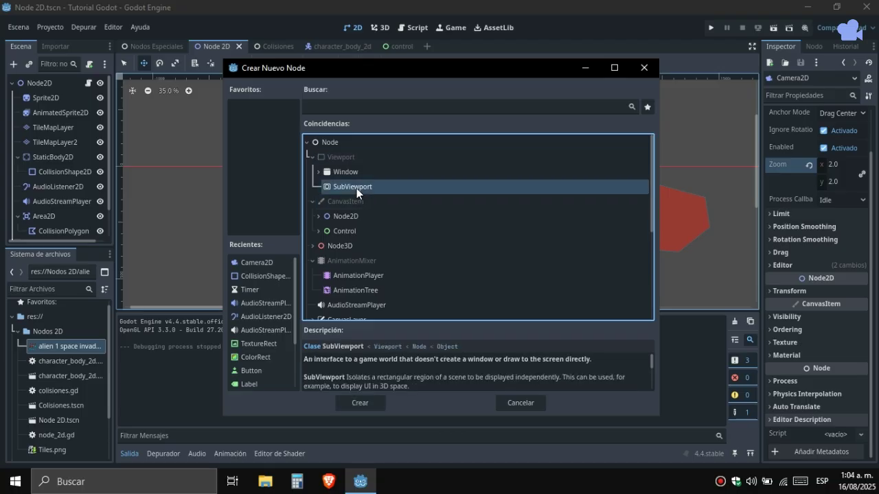
pyautogui.click(644, 68)
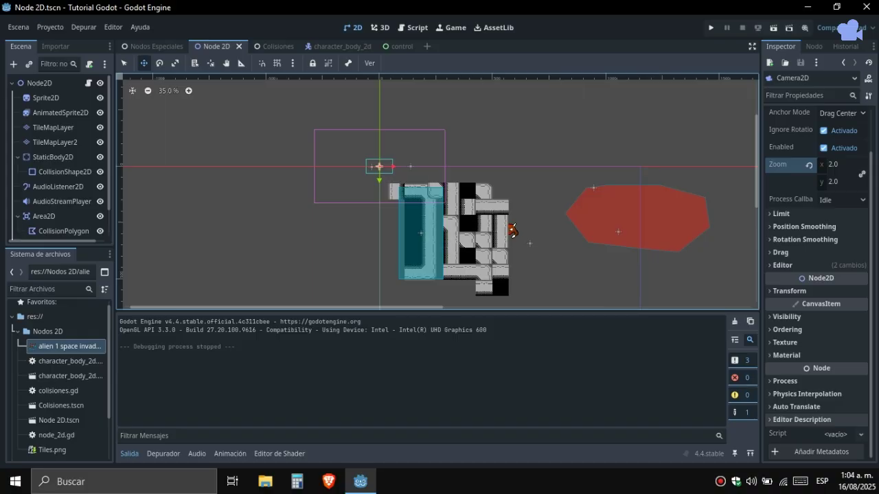
# Set the camera zoom back to 1 on both axes
pyautogui.click(837, 165)
pyautogui.write('1')
pyautogui.press('Return')
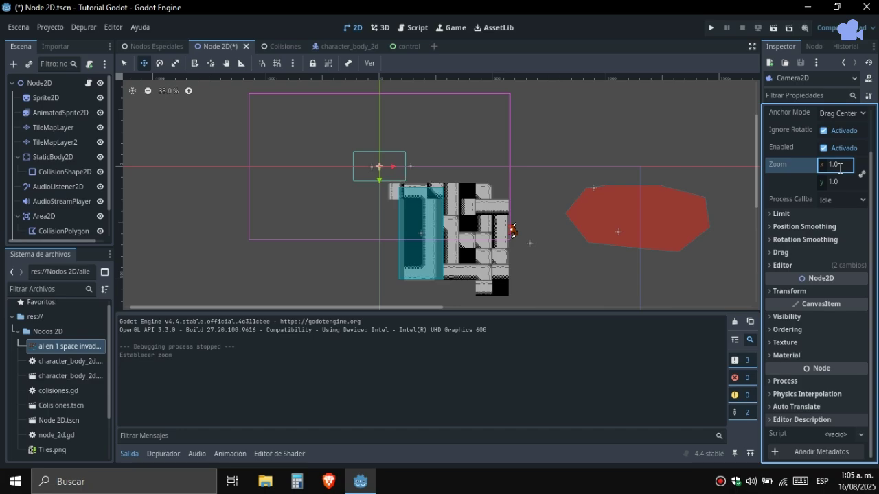
# Open the root Node2D's script node_2d.gd and add blank lines below the _ready function
pyautogui.click(90, 83)
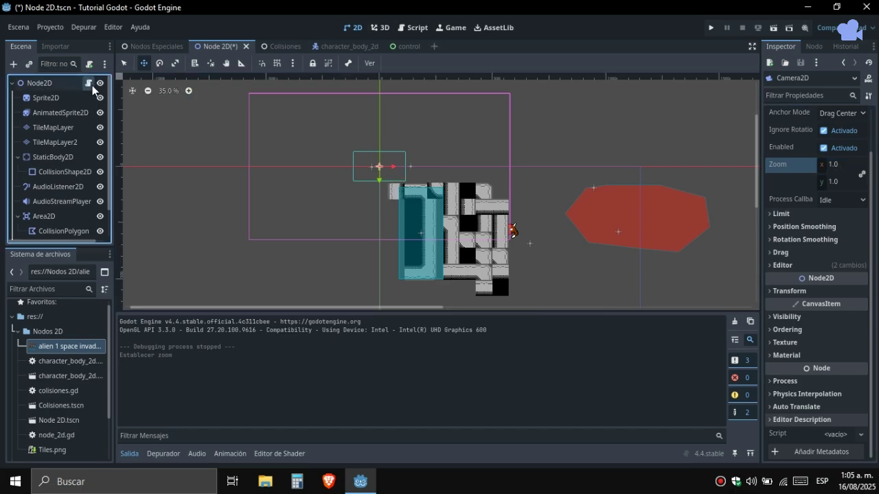
pyautogui.click(355, 172)
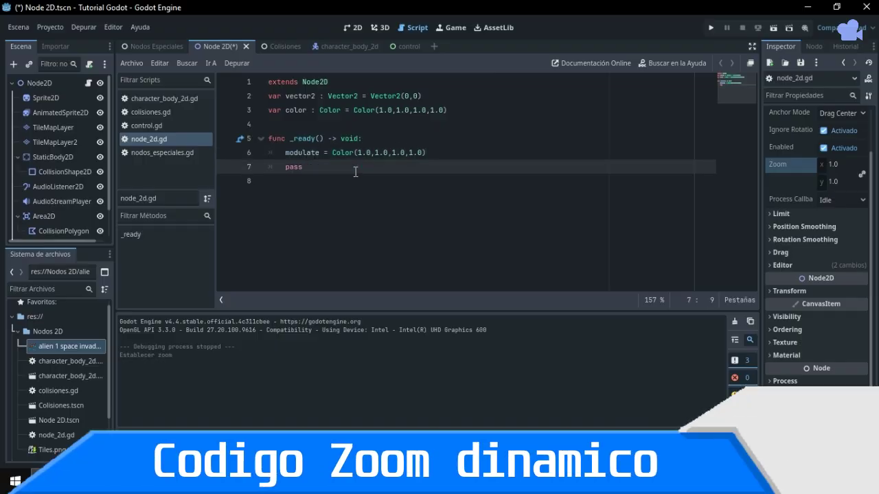
pyautogui.press('Return')
pyautogui.press('Return')
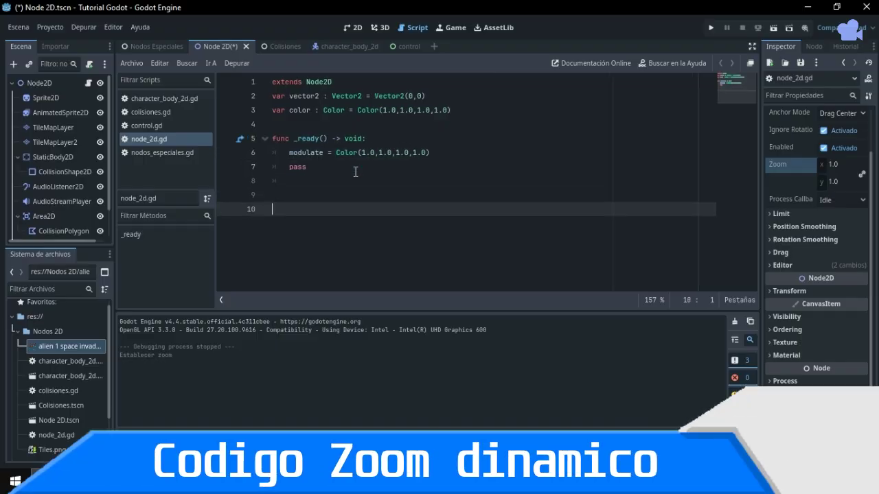
pyautogui.press('Up')
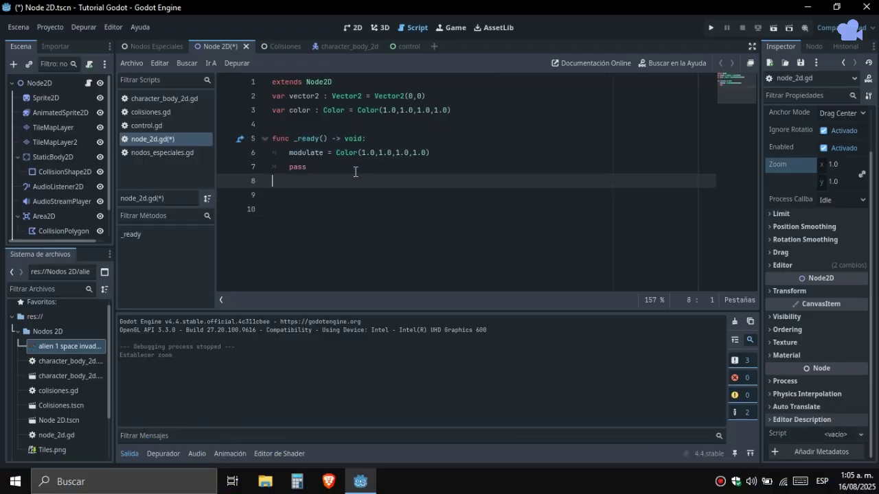
pyautogui.press('Down')
# Define a function "func Resize() -> void:" below _ready with a pass body
pyautogui.write('func ')
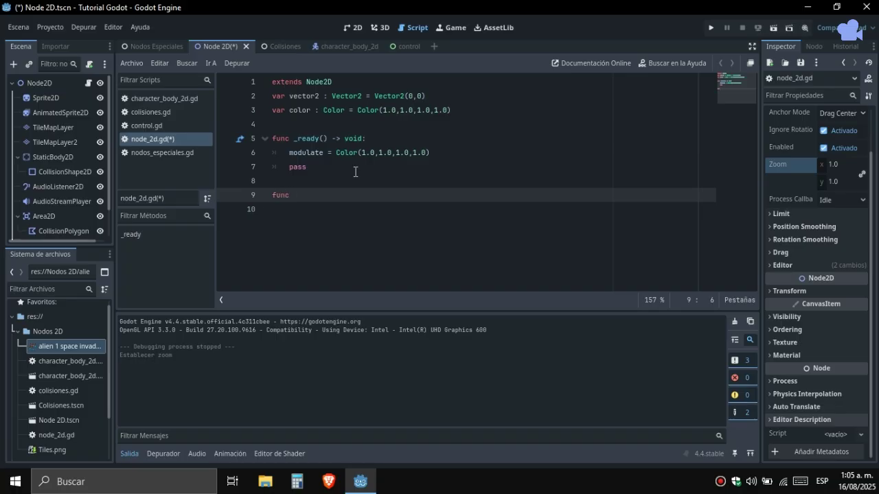
pyautogui.write('Reziswe')
pyautogui.press('BackSpace')
pyautogui.press('BackSpace')
pyautogui.press('BackSpace')
pyautogui.write('siz')
pyautogui.press('BackSpace')
pyautogui.write('z')
pyautogui.write(':')
pyautogui.press('Return')
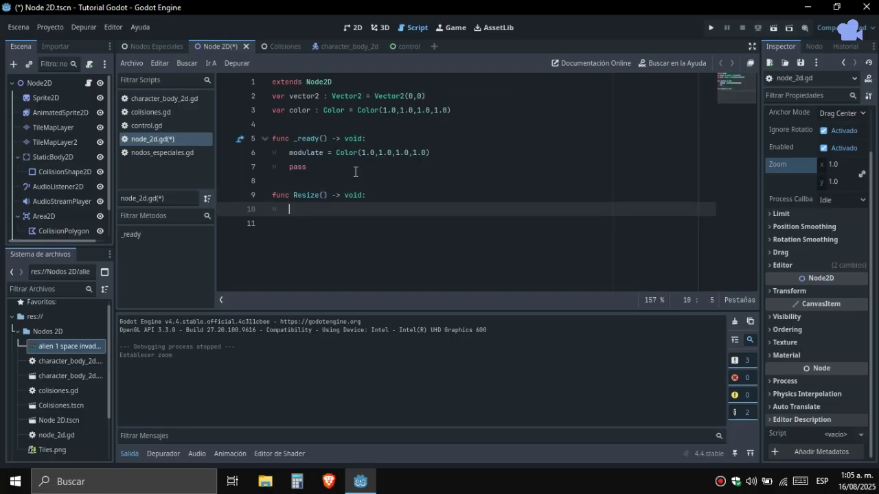
pyautogui.write('pass')
# Start a statement above pass in the Resize function that references "$Camera2D.zoom.x"
pyautogui.click(369, 200)
pyautogui.press('Return')
pyautogui.write('ca')
pyautogui.press('Return')
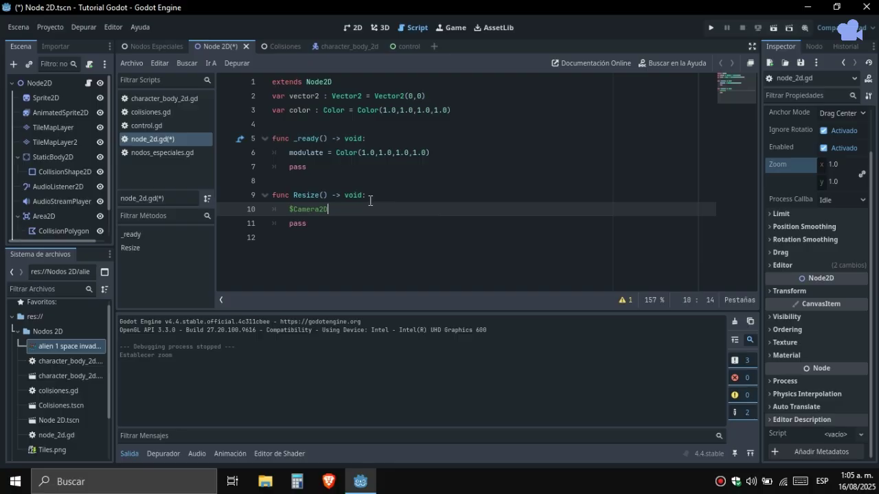
pyautogui.write('.zo')
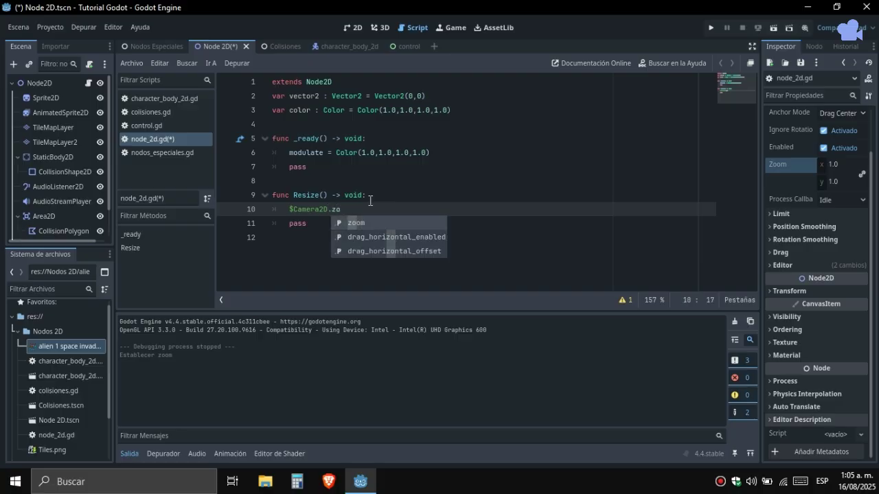
pyautogui.write('om.x')
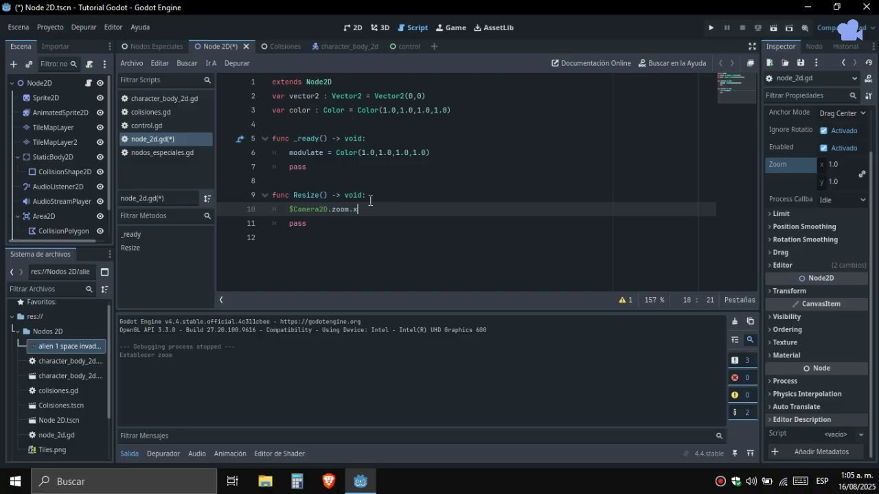
# Assign the parenthesised call "(get_viewport())" to $Camera2D.zoom.x in the Resize function
pyautogui.write('(')
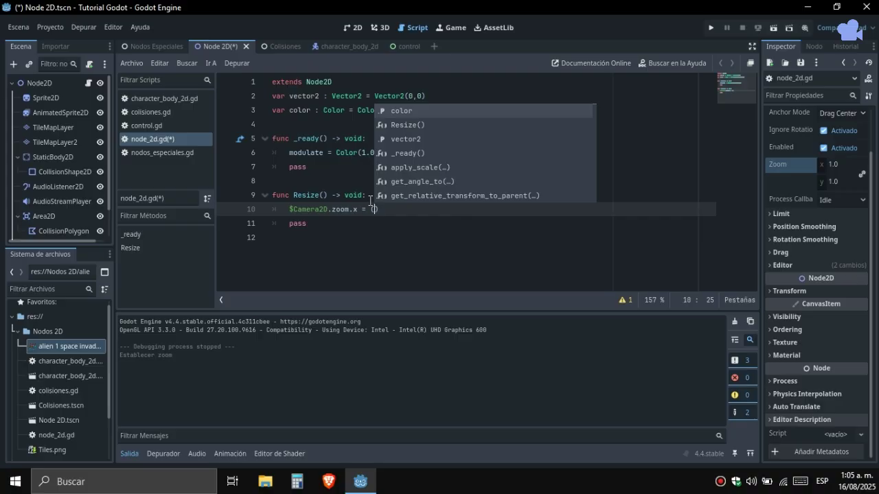
pyautogui.write('get')
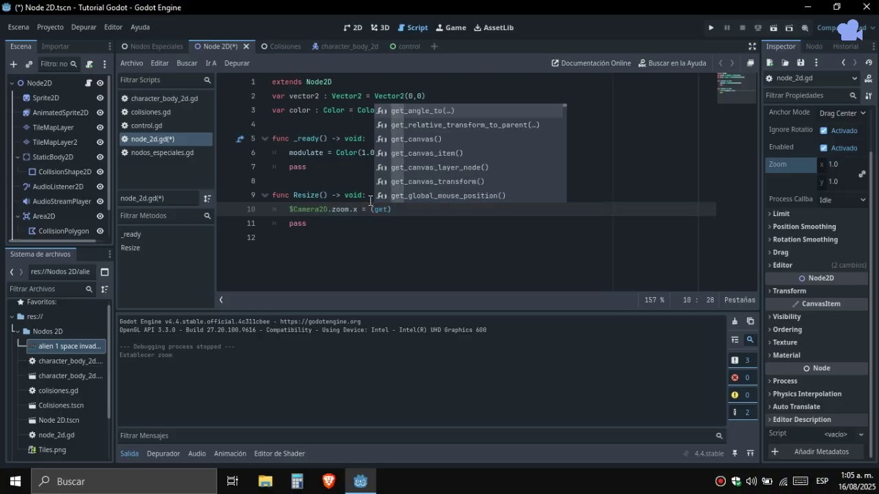
pyautogui.write('_vi')
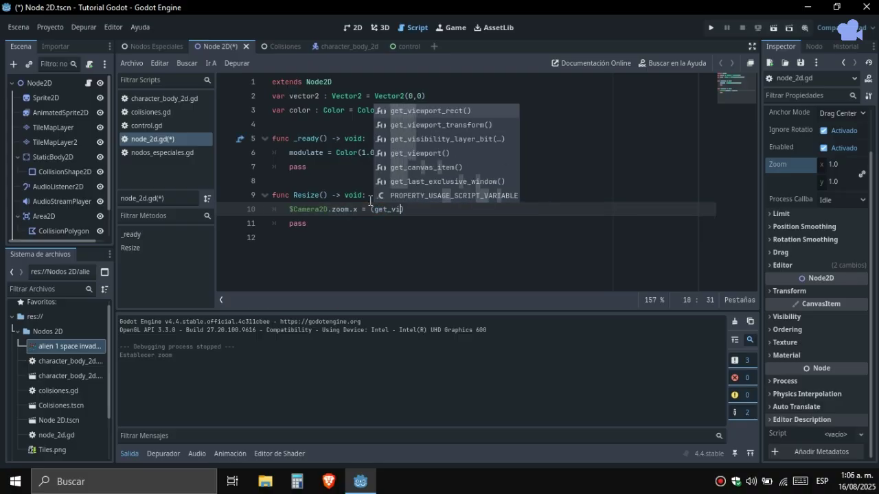
pyautogui.press('Down')
pyautogui.press('Down')
pyautogui.press('Down')
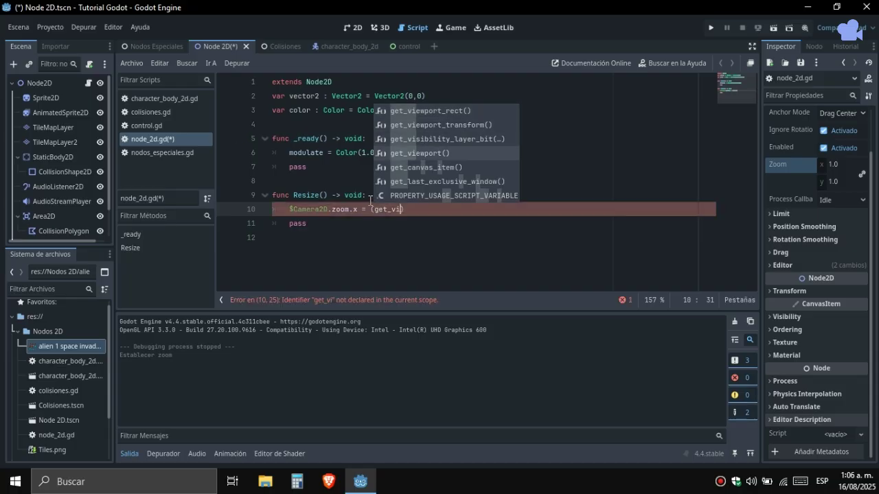
pyautogui.press('Return')
pyautogui.press('Left')
pyautogui.press('Left')
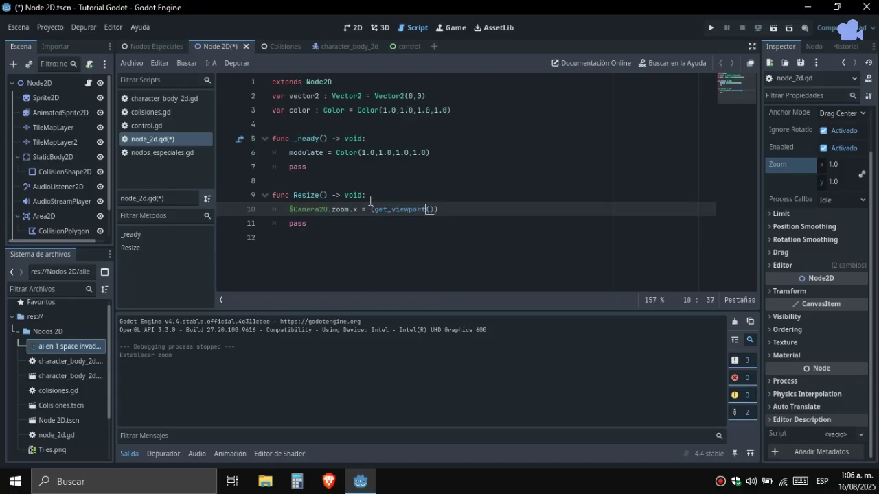
# Extend the viewport call inside the parentheses to "get_viewport().size.x"
pyautogui.write('_si')
pyautogui.press('BackSpace')
pyautogui.press('BackSpace')
pyautogui.press('BackSpace')
pyautogui.press('Right')
pyautogui.press('Right')
pyautogui.write('.size')
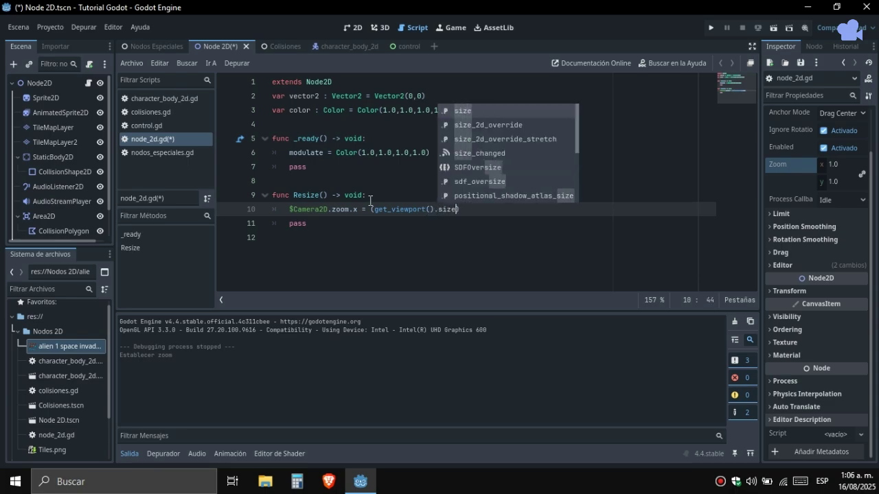
pyautogui.write('.x')
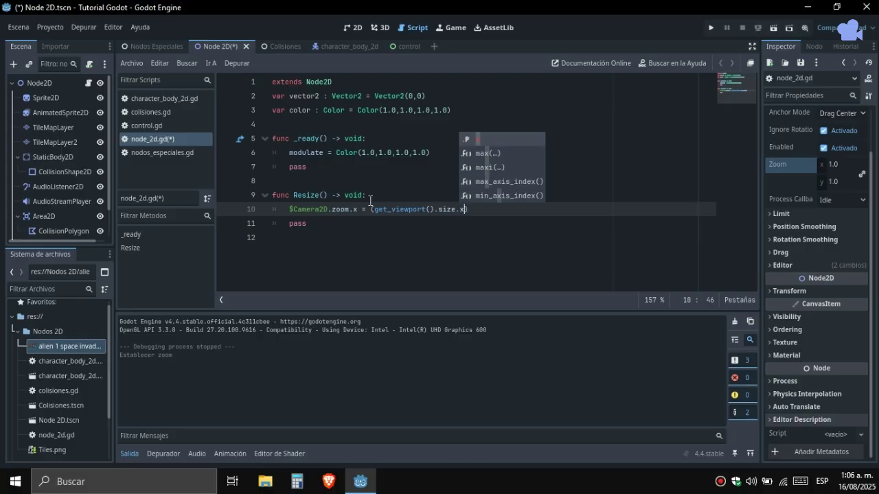
# Divide the viewport's size.x by 576 in the zoom.x line, checking the viewport width in the project settings
pyautogui.write(' /')
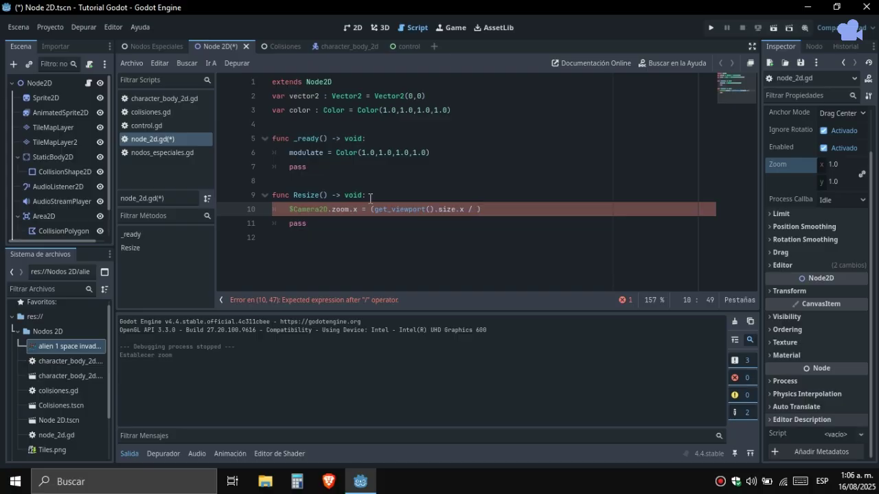
pyautogui.write('5')
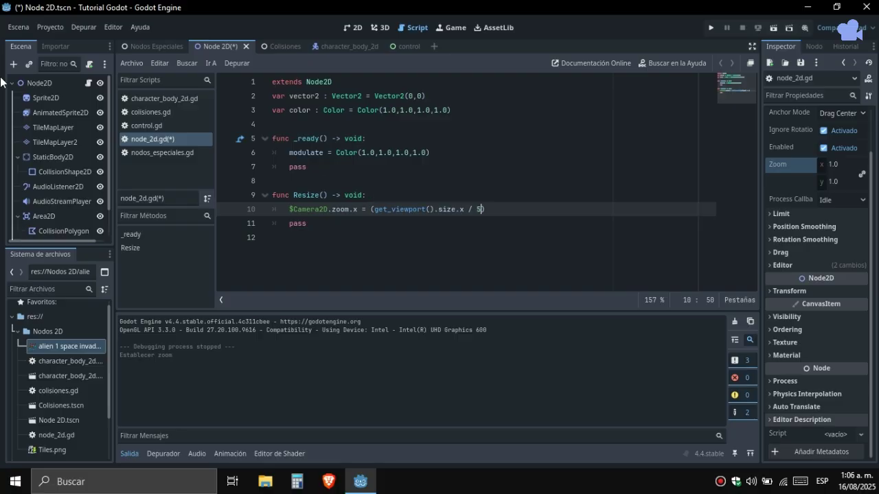
pyautogui.click(46, 26)
pyautogui.click(130, 43)
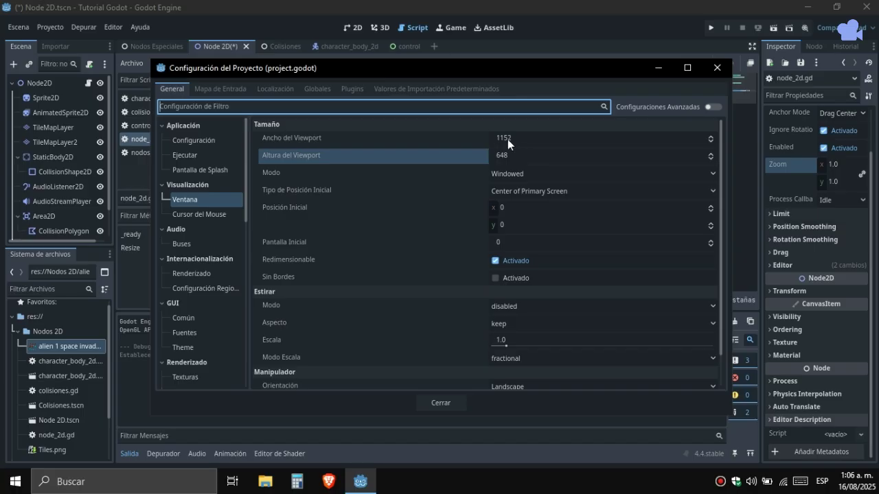
pyautogui.click(717, 68)
pyautogui.write('76')
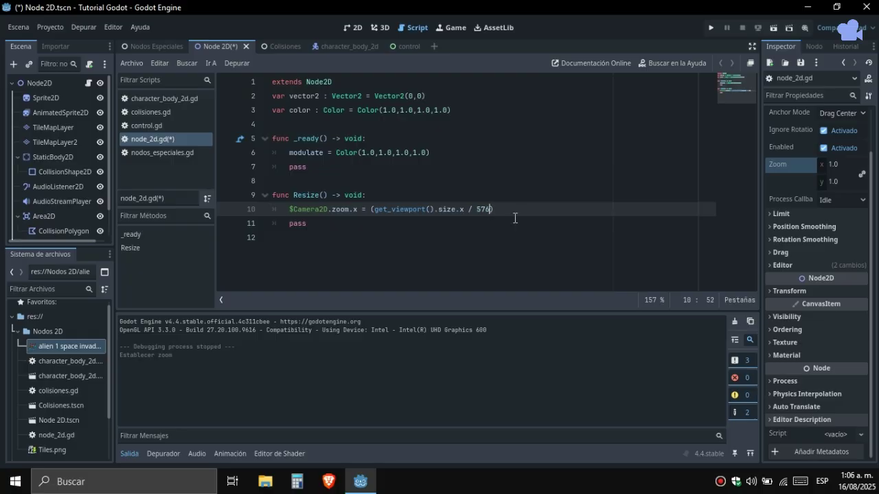
# Add a second line to Resize starting "$Camera2D.zoom.y = (get_viewport().size.y /"
pyautogui.press('Return')
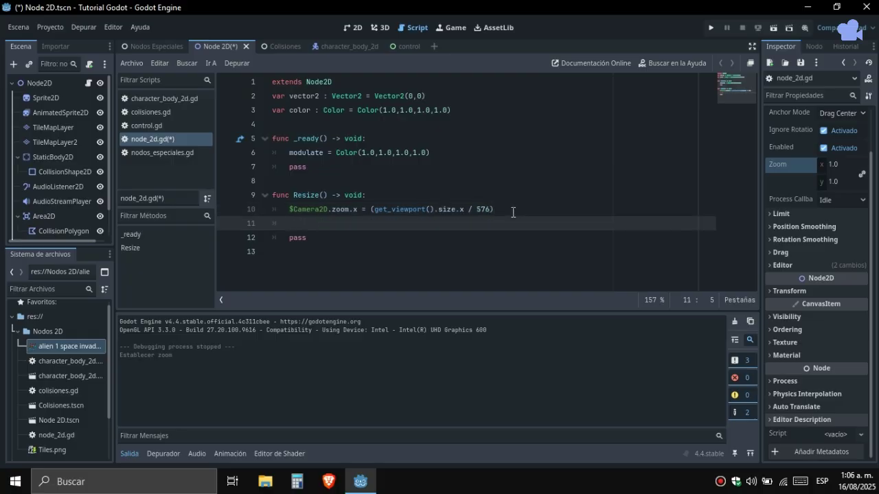
pyautogui.write('$Camera2D.zoom.y = (')
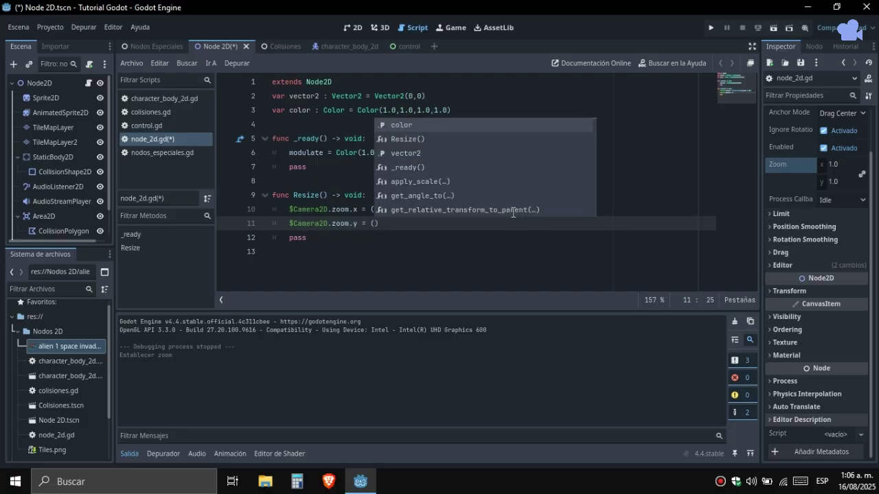
pyautogui.write('get')
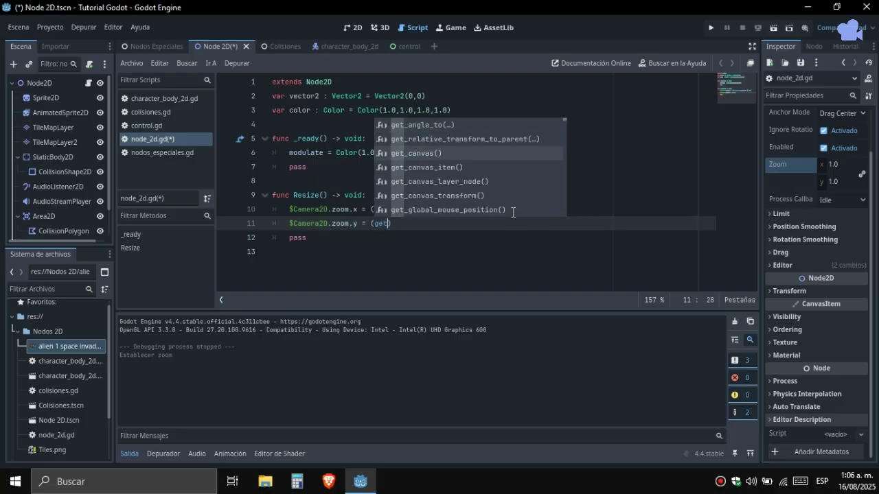
pyautogui.write('_vie')
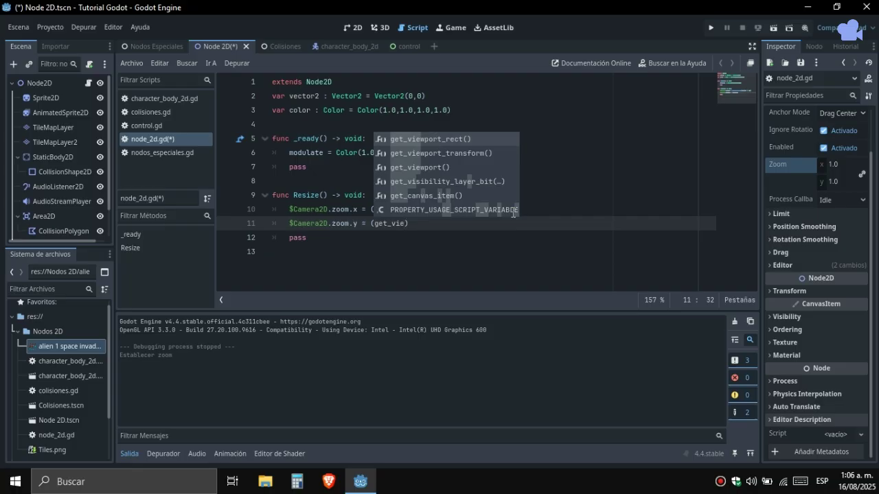
pyautogui.press('Down')
pyautogui.press('Down')
pyautogui.press('Return')
pyautogui.write('.')
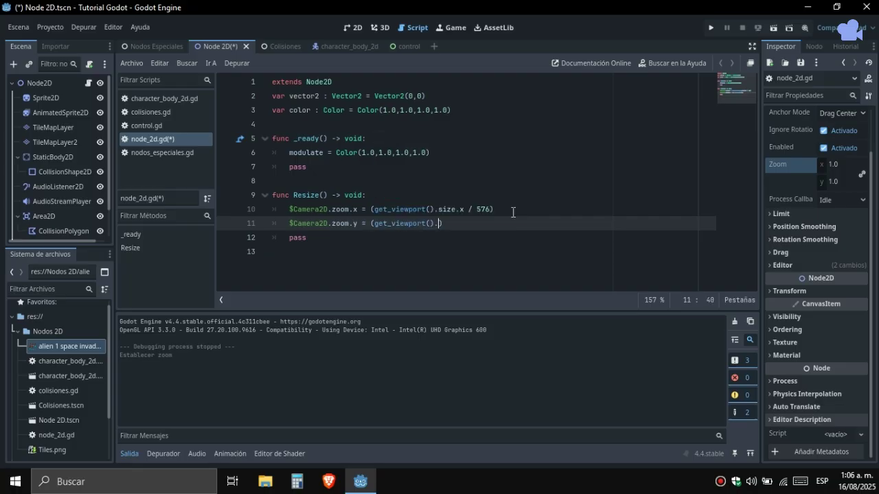
pyautogui.write('size.y /')
# Check the viewport height in the project settings and complete the zoom.y line with the divisor 324
pyautogui.click(51, 26)
pyautogui.click(74, 39)
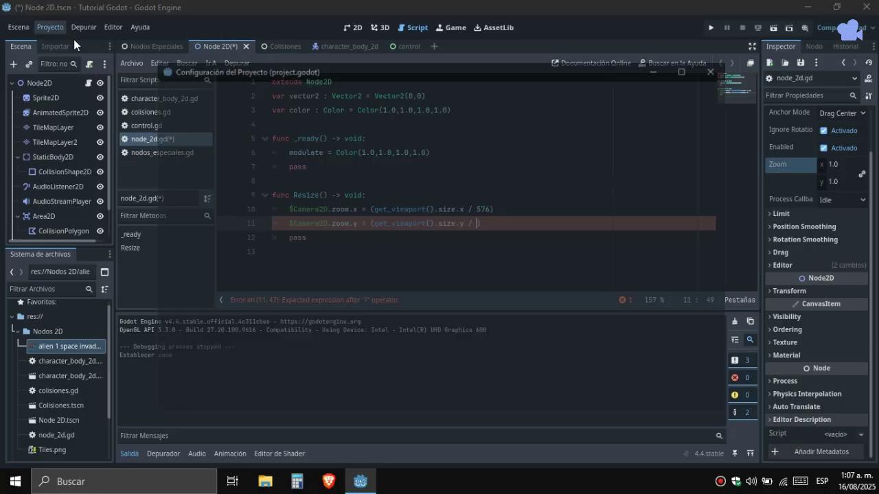
pyautogui.click(717, 68)
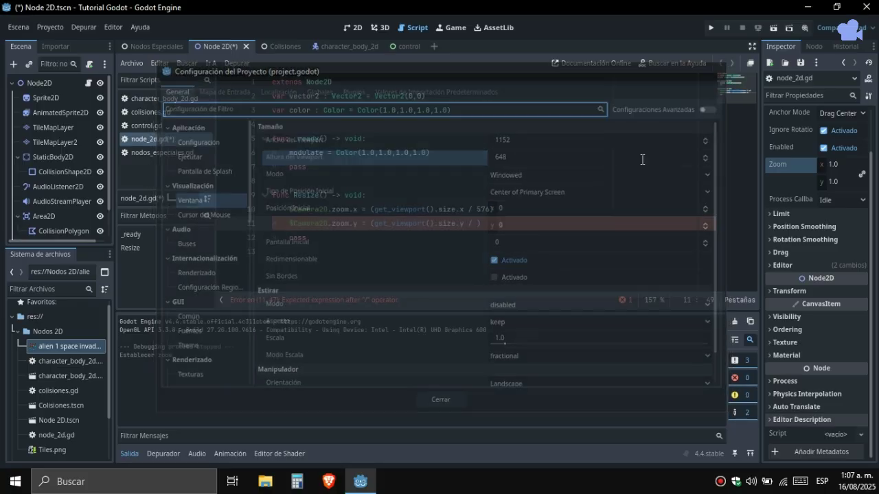
pyautogui.write('324')
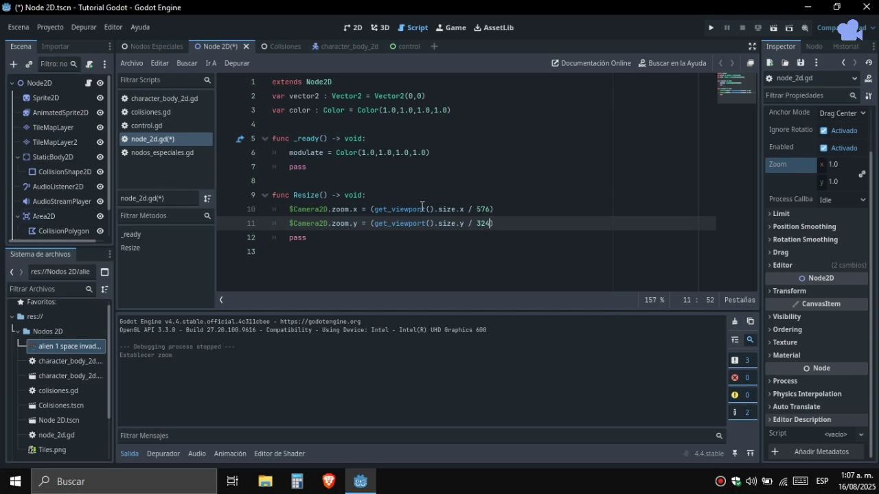
# Review the viewport size and divisor in the zoom.x line, and examine the camera frame in the 2D scene
pyautogui.moveTo(372, 214); pyautogui.dragTo(465, 211)
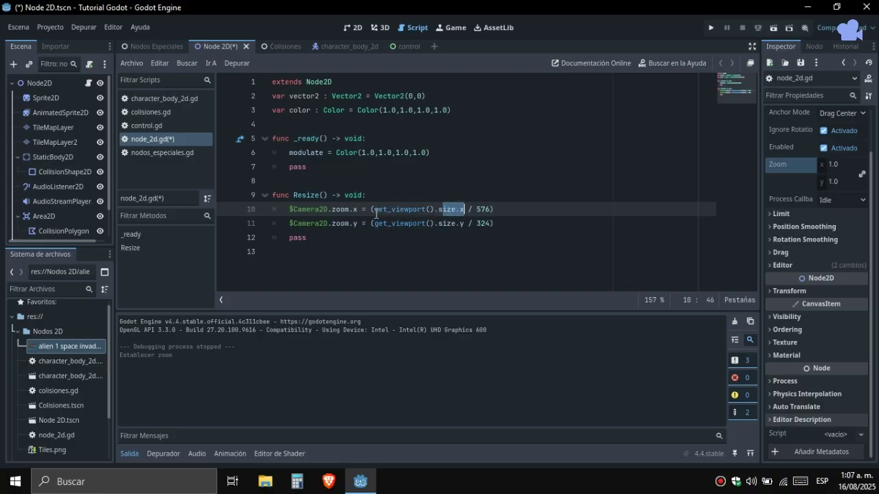
pyautogui.moveTo(375, 214); pyautogui.dragTo(462, 211)
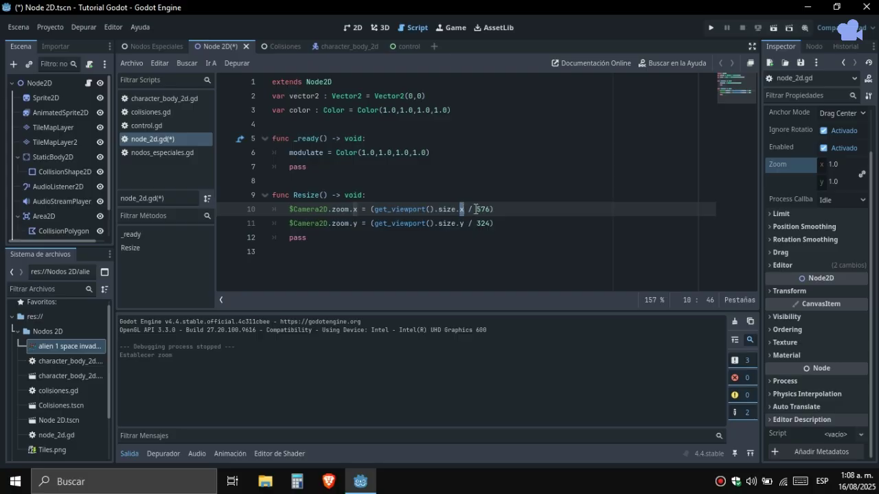
pyautogui.moveTo(474, 209); pyautogui.dragTo(491, 210)
pyautogui.click(352, 27)
pyautogui.scroll(3, 525, 268)
pyautogui.scroll(2, 521, 259)
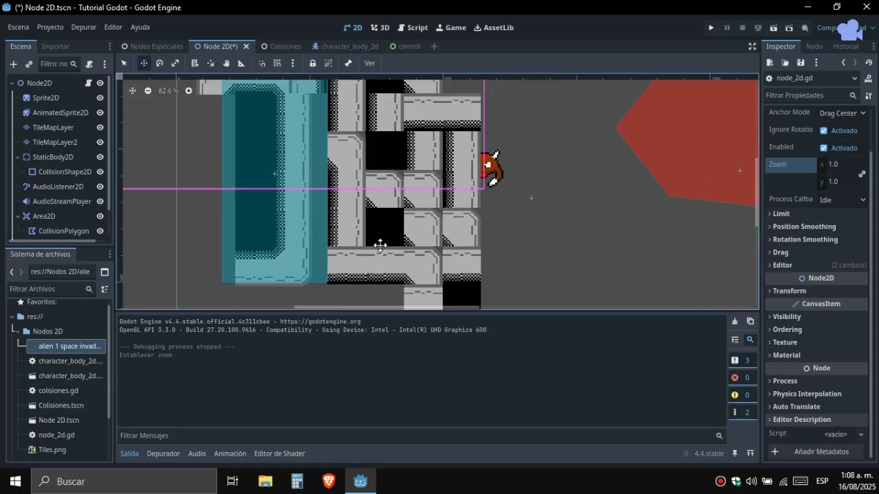
pyautogui.scroll(-2, 454, 210)
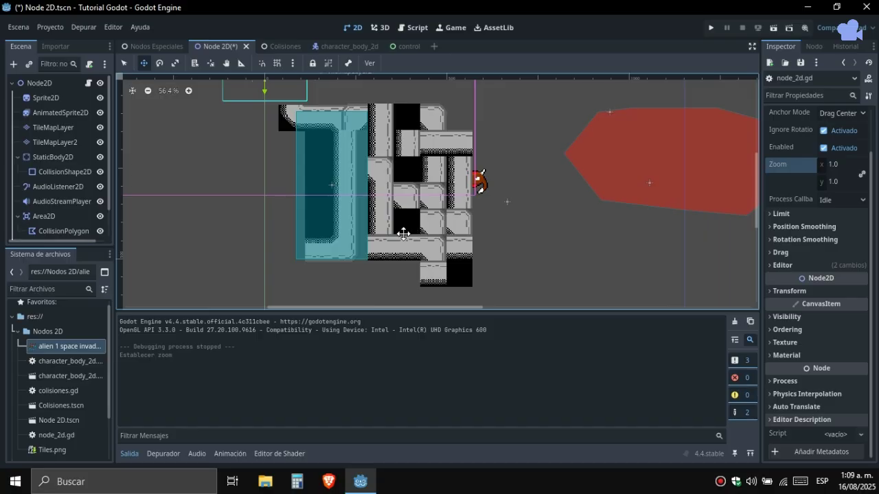
# Reread the Resize formulas, highlighting the zoom.x expression, and compare them with the whole camera area in the 2D view
pyautogui.click(413, 27)
pyautogui.click(525, 223)
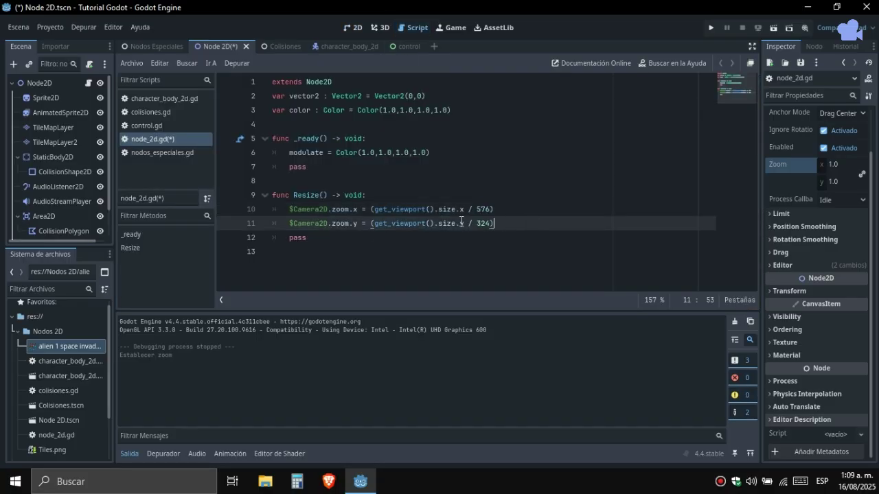
pyautogui.click(475, 211)
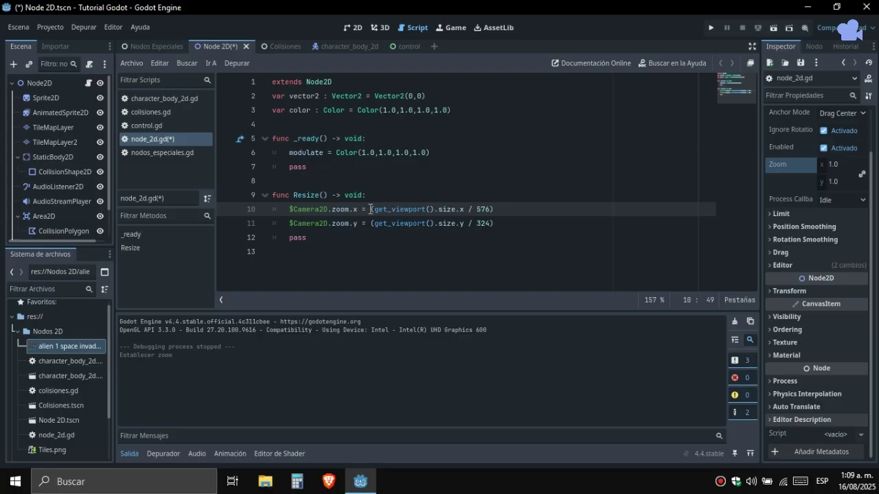
pyautogui.moveTo(373, 212); pyautogui.dragTo(491, 209)
pyautogui.click(356, 29)
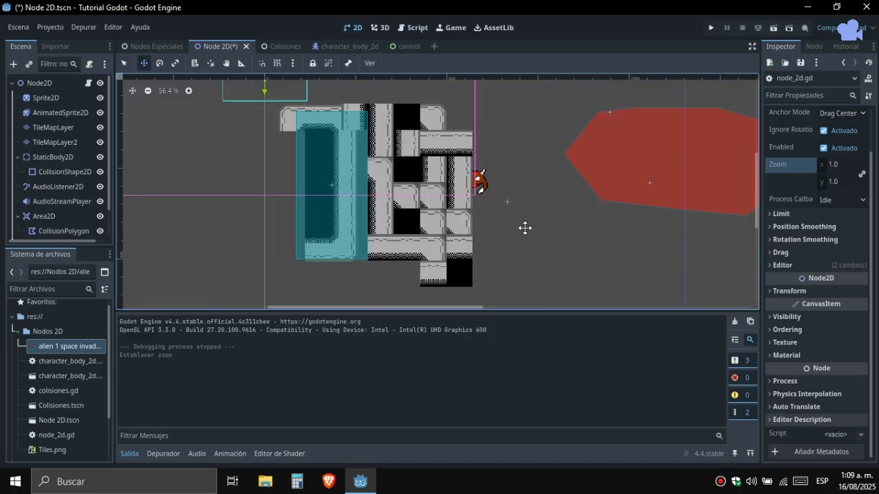
pyautogui.scroll(-6, 476, 206)
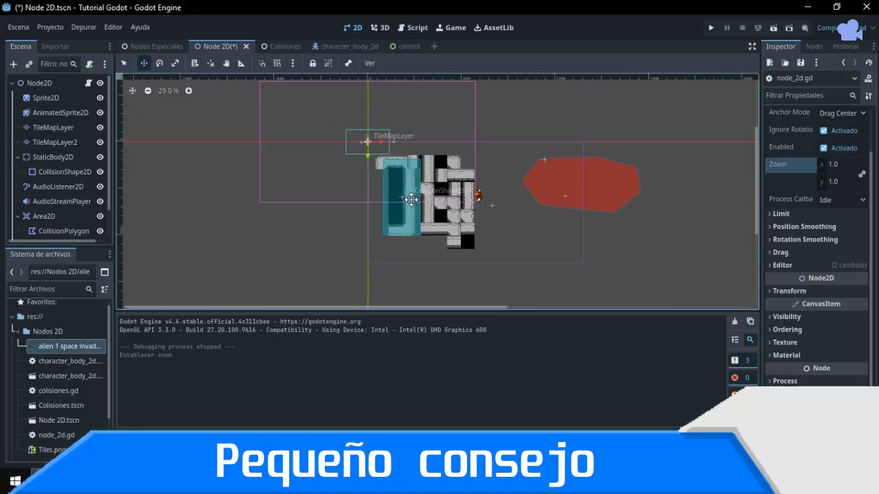
# Examine the viewport width and height in the project settings, and highlight the viewport size term in the zoom.x line
pyautogui.click(58, 27)
pyautogui.click(77, 41)
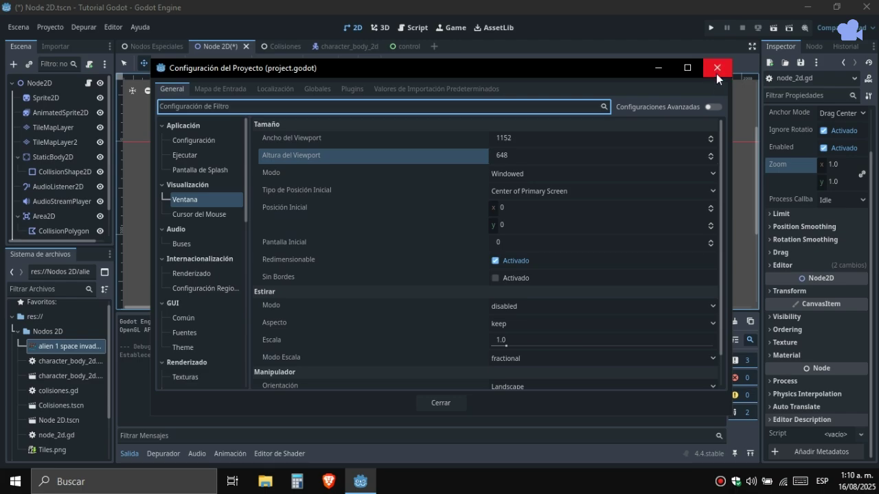
pyautogui.click(716, 73)
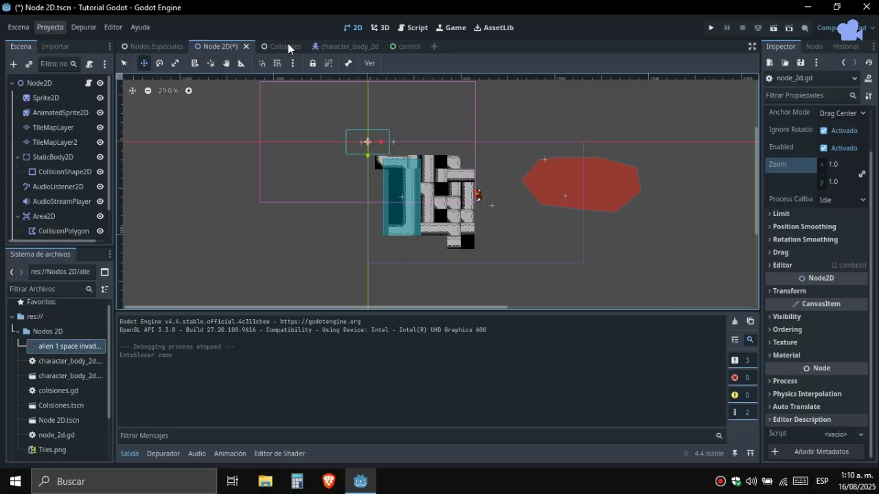
pyautogui.click(414, 27)
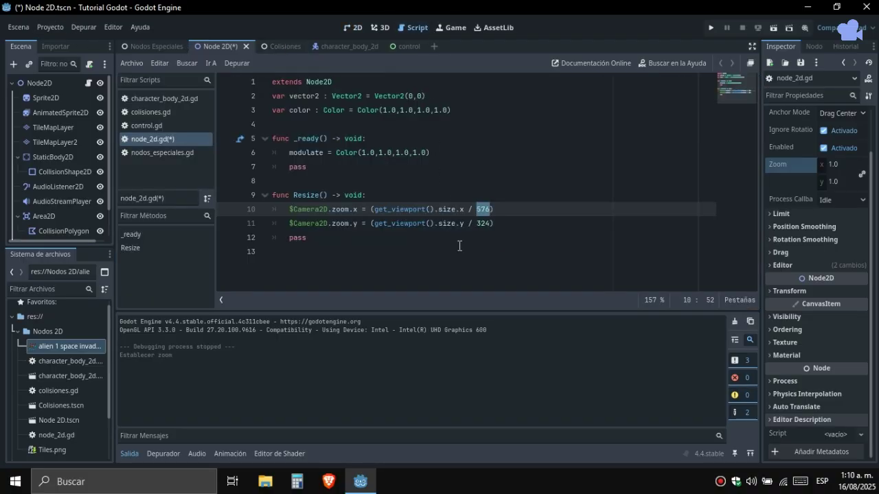
pyautogui.moveTo(371, 209); pyautogui.dragTo(464, 211)
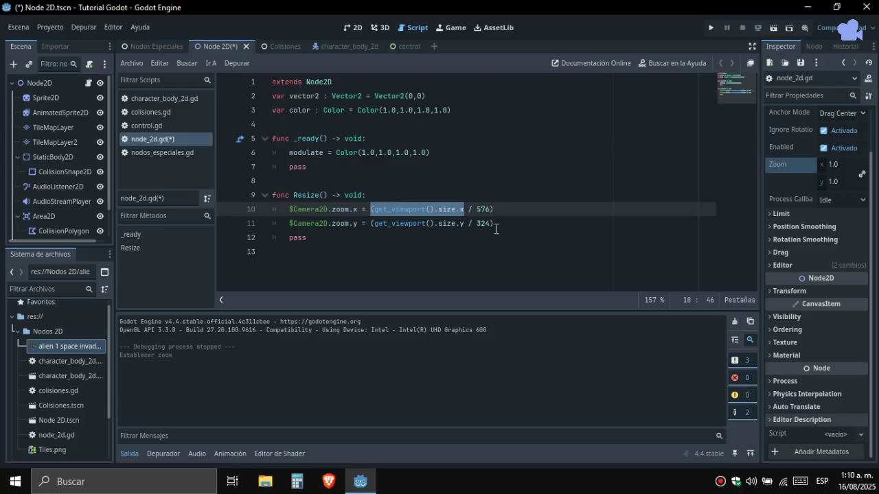
# Try the camera zoom at 2 and at 0.5 in the 2D scene, and restore it to 1.0
pyautogui.click(351, 27)
pyautogui.click(834, 164)
pyautogui.write('2')
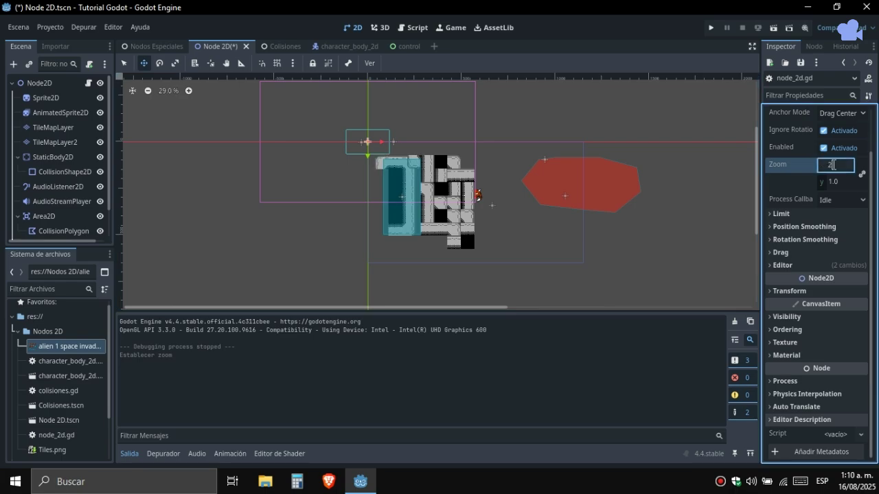
pyautogui.press('Return')
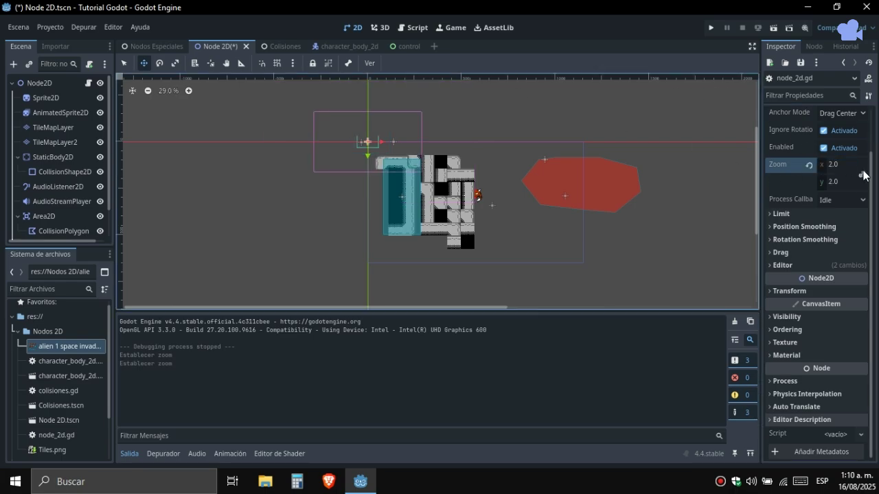
pyautogui.click(838, 164)
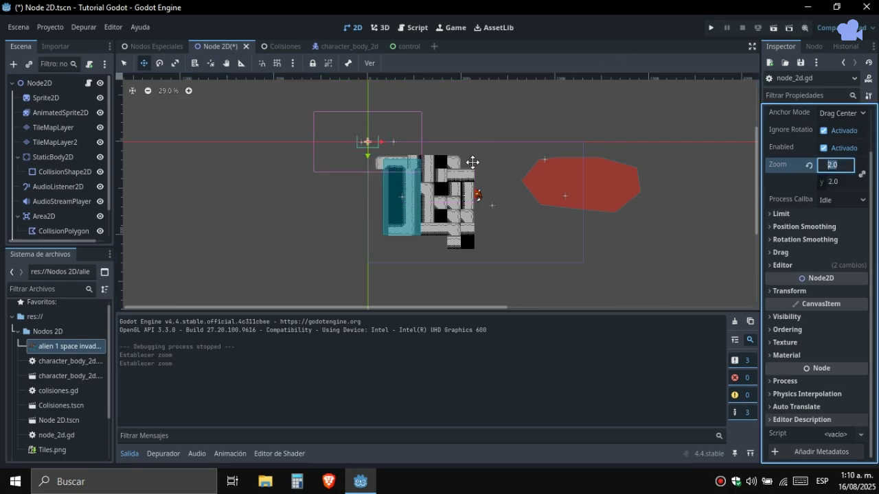
pyautogui.write('0.5')
pyautogui.press('Return')
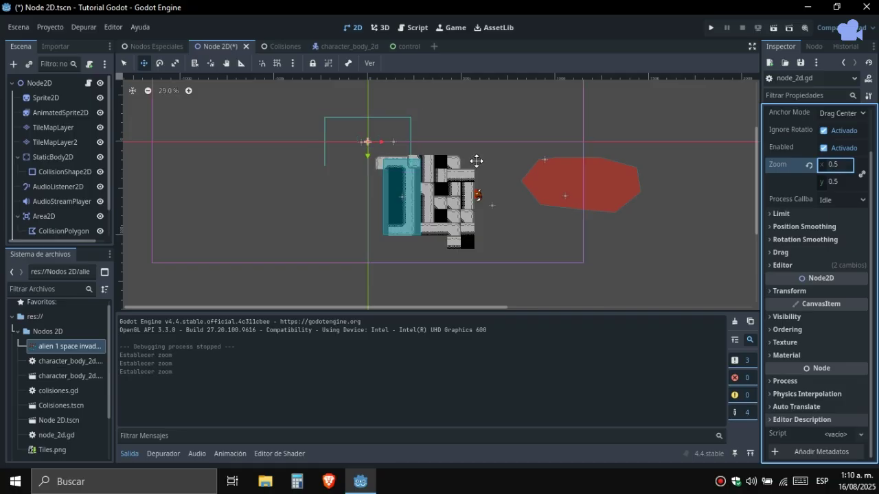
pyautogui.click(847, 164)
pyautogui.write('1.0')
pyautogui.press('Return')
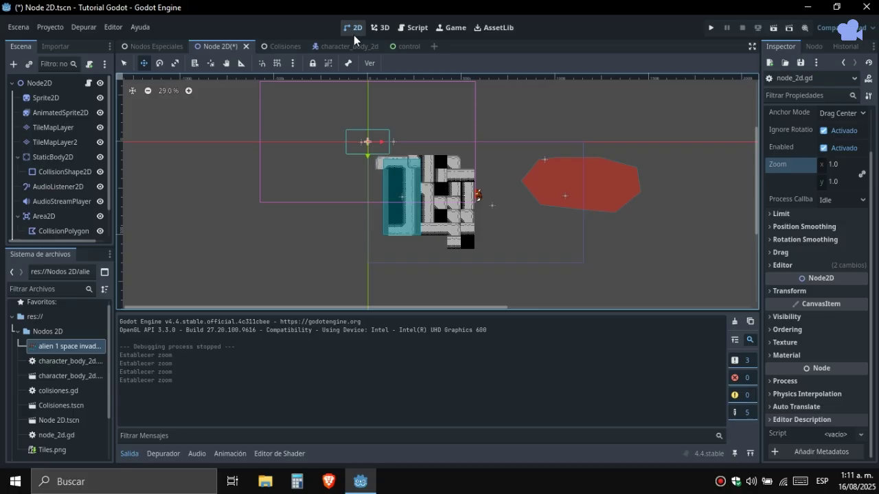
# Call Resize() in the _ready function below the modulate line, and save and test-run the scene
pyautogui.click(423, 31)
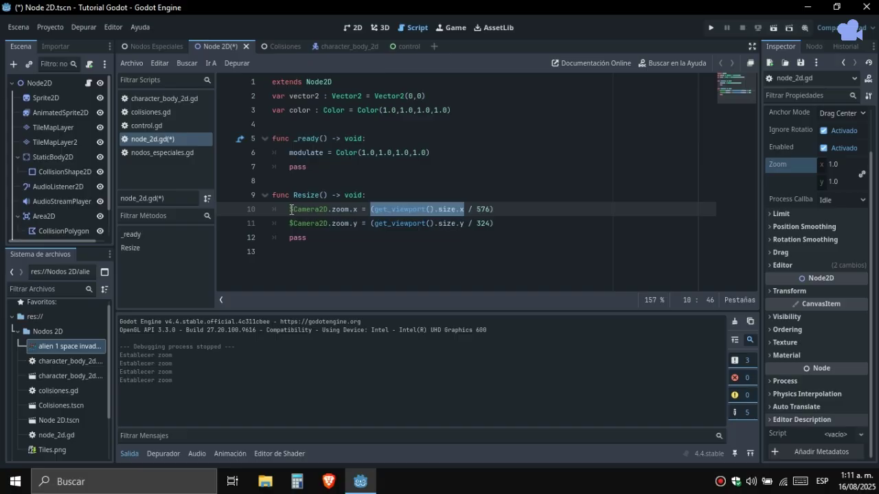
pyautogui.moveTo(278, 209); pyautogui.dragTo(511, 219)
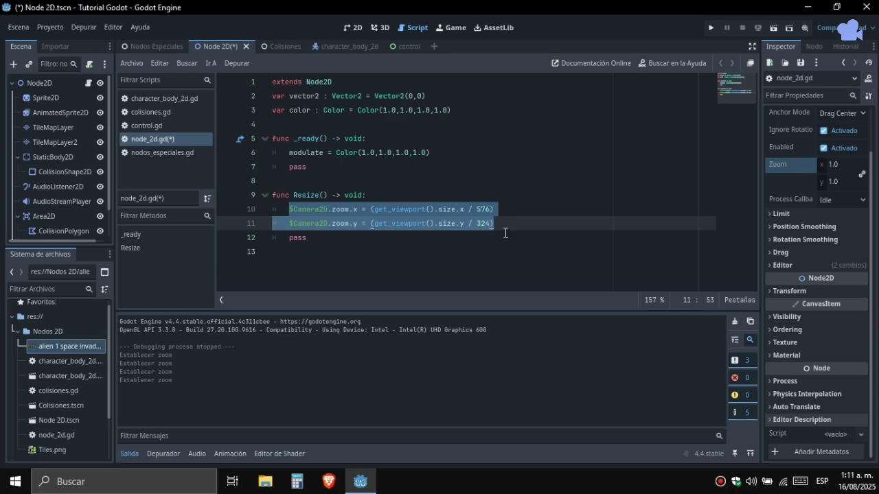
pyautogui.click(452, 157)
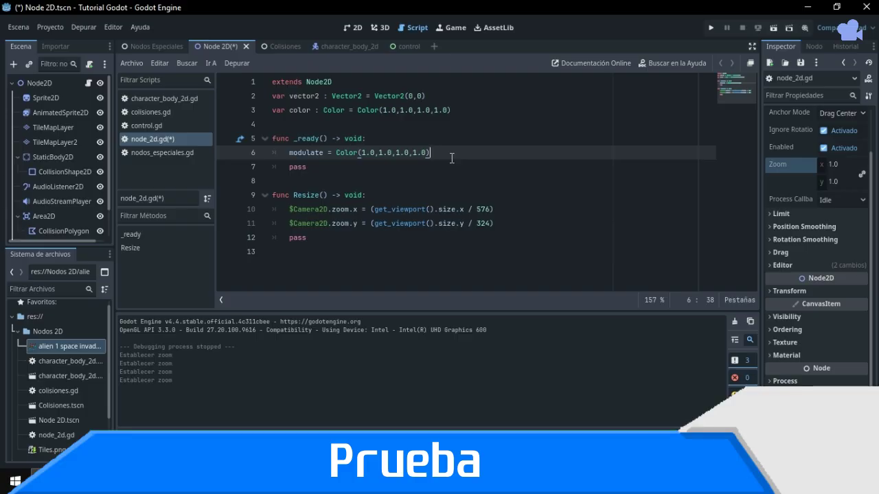
pyautogui.press('Return')
pyautogui.write('R')
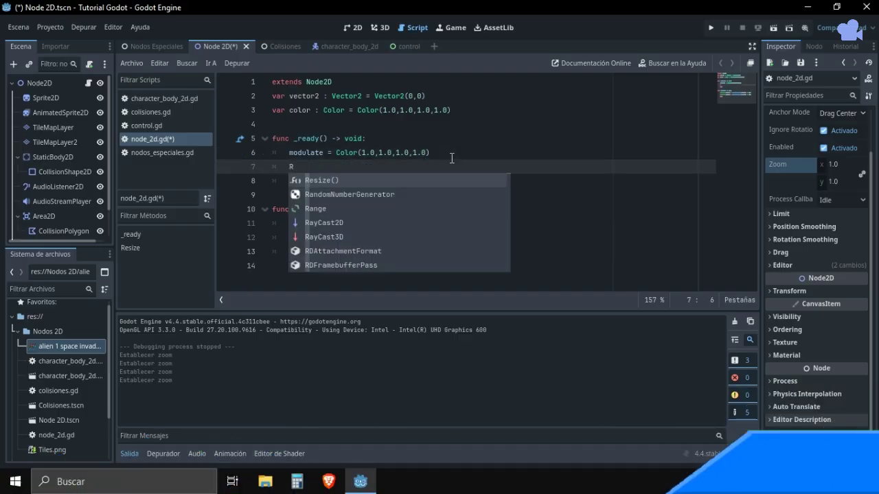
pyautogui.write('esize')
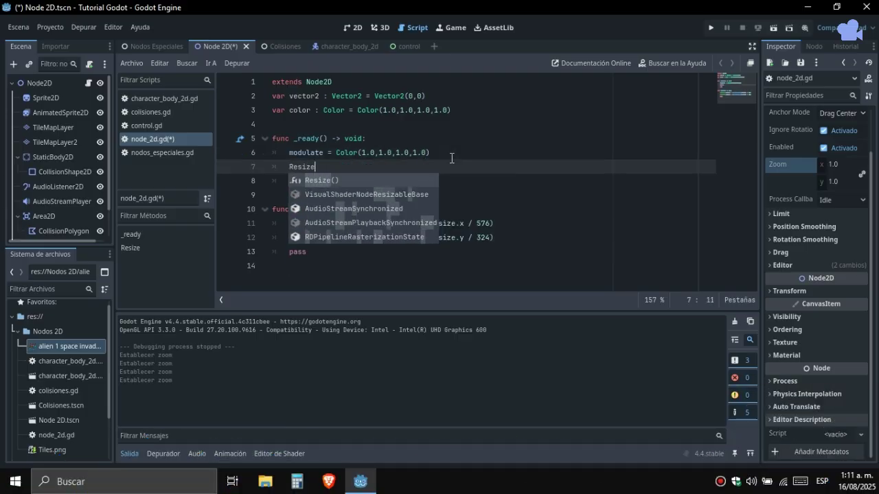
pyautogui.press('Return')
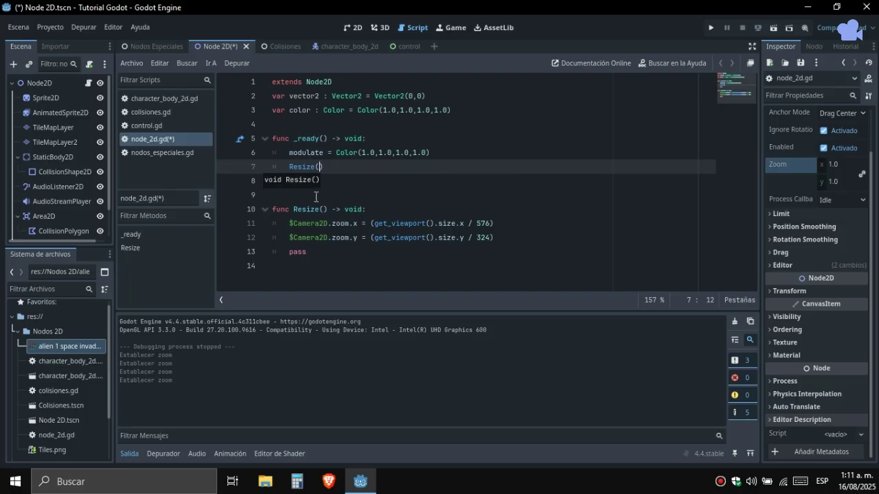
pyautogui.press('Right')
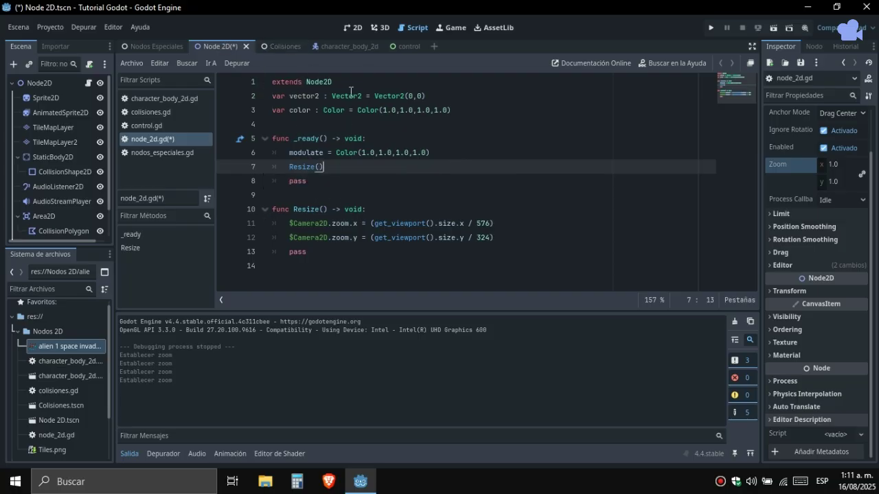
pyautogui.hotkey('ctrl', 's')
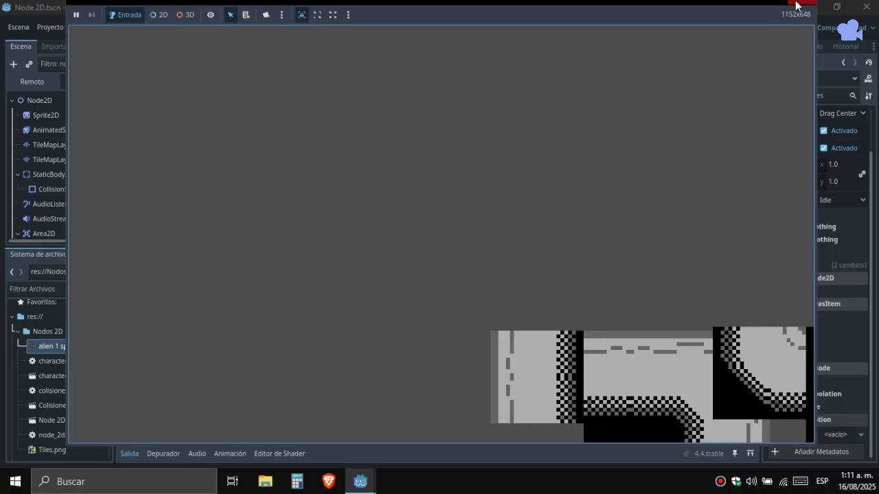
pyautogui.click(781, 6)
# Set the viewport width to 288 and the viewport height to 162 in the project settings
pyautogui.click(61, 26)
pyautogui.click(67, 43)
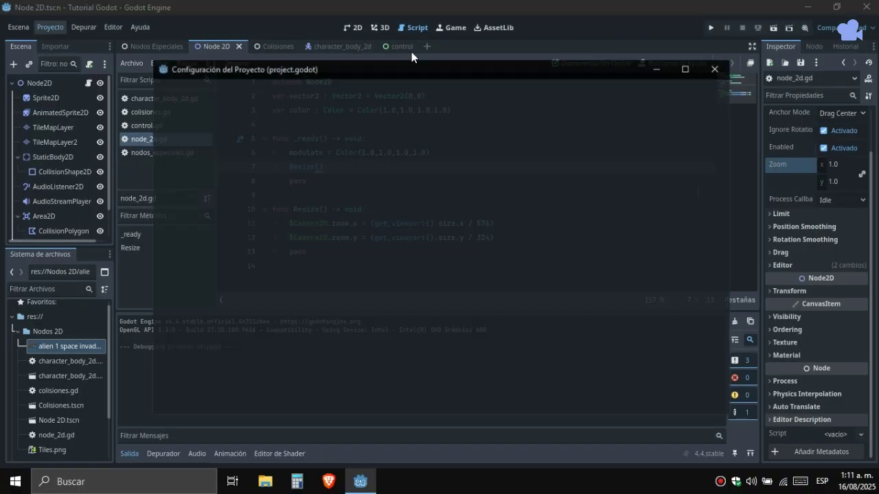
pyautogui.click(530, 139)
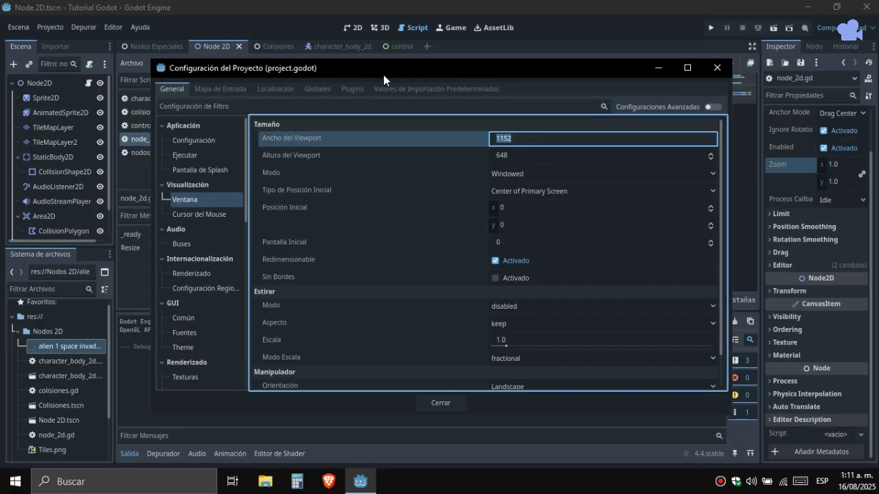
pyautogui.moveTo(383, 74); pyautogui.dragTo(761, 123)
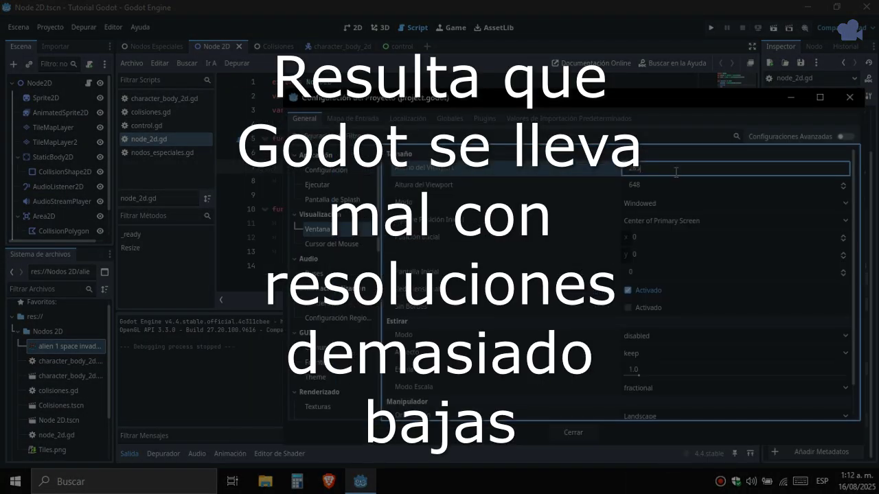
pyautogui.press('Tab')
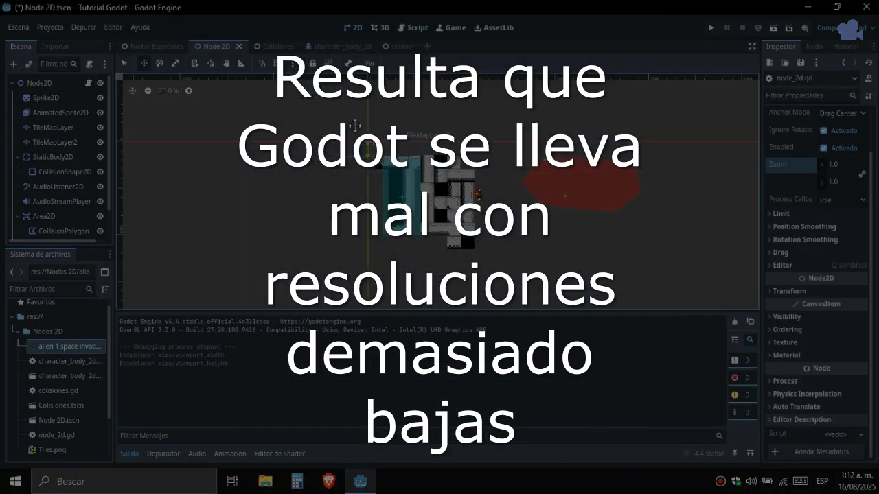
# Test-run the scene at the reduced viewport size with the divisors 1152 and 648 in the Resize function
pyautogui.click(773, 29)
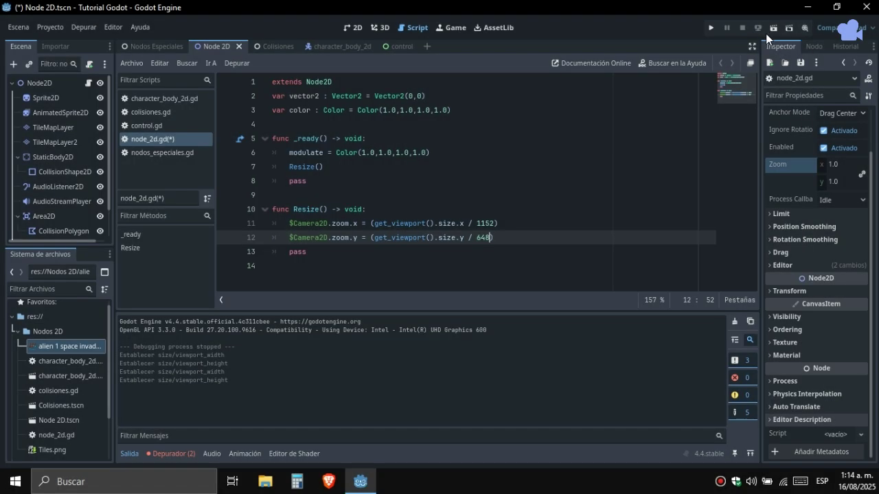
pyautogui.click(764, 35)
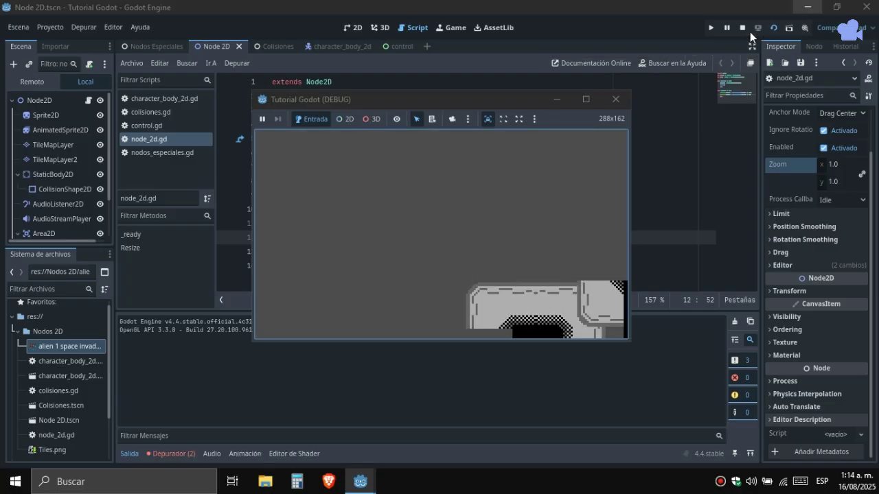
pyautogui.click(615, 99)
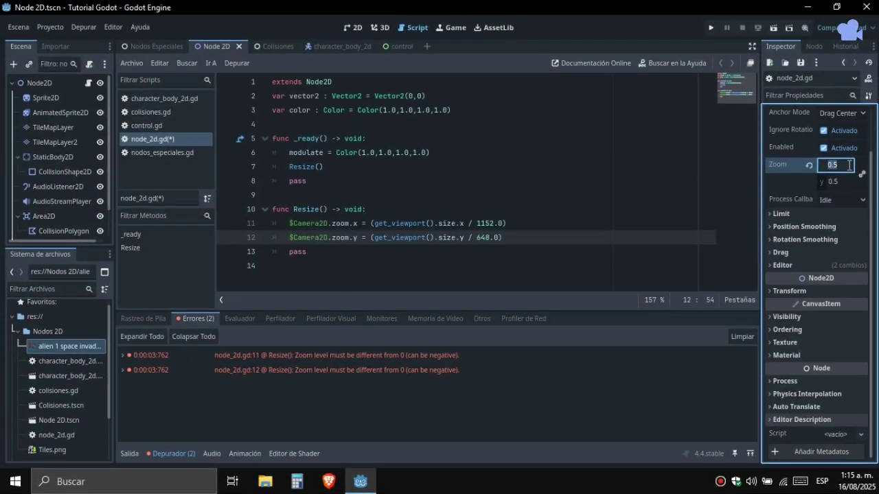
# Set the camera zoom to 1 and test-run the scene with the Resize divisors 1152.0 and 648.0
pyautogui.write('1')
pyautogui.press('Return')
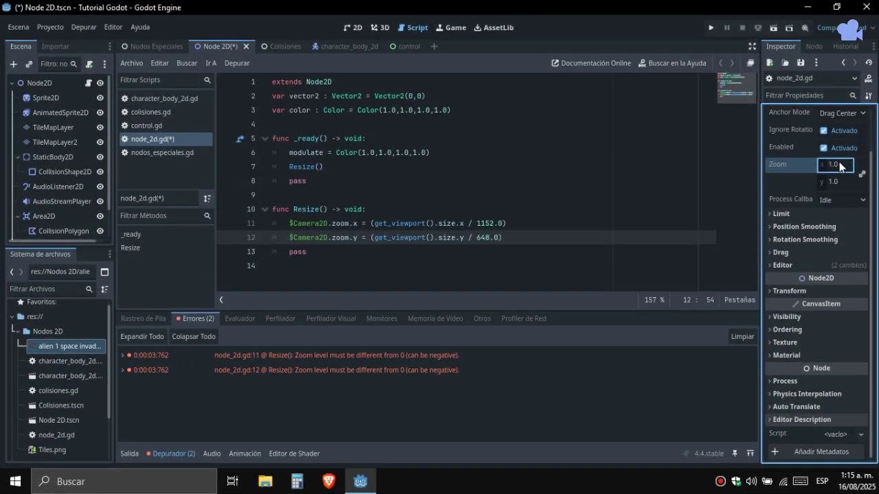
pyautogui.click(767, 27)
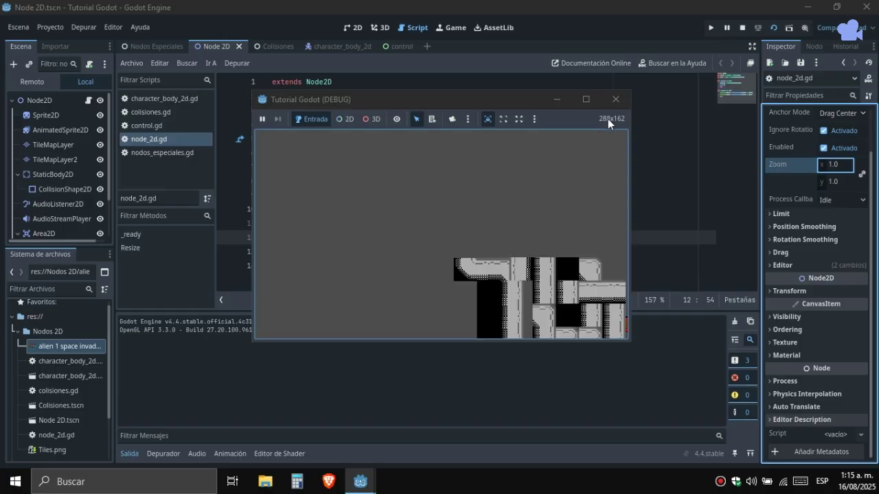
pyautogui.click(619, 103)
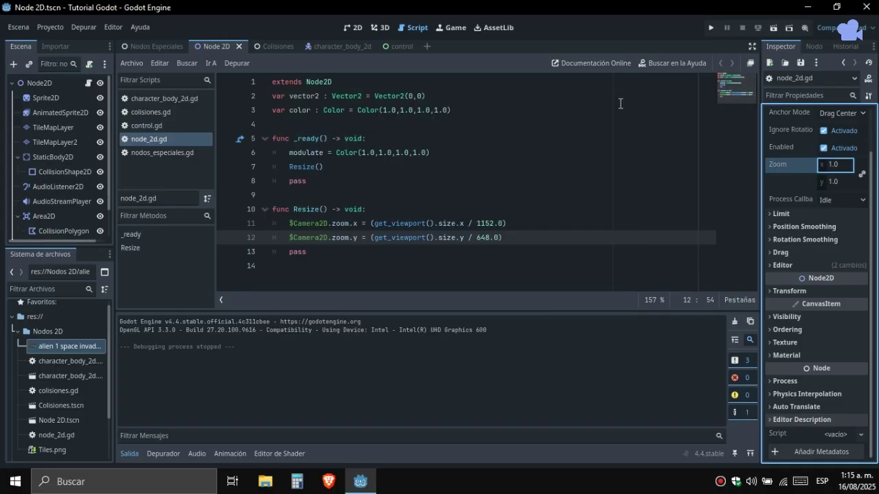